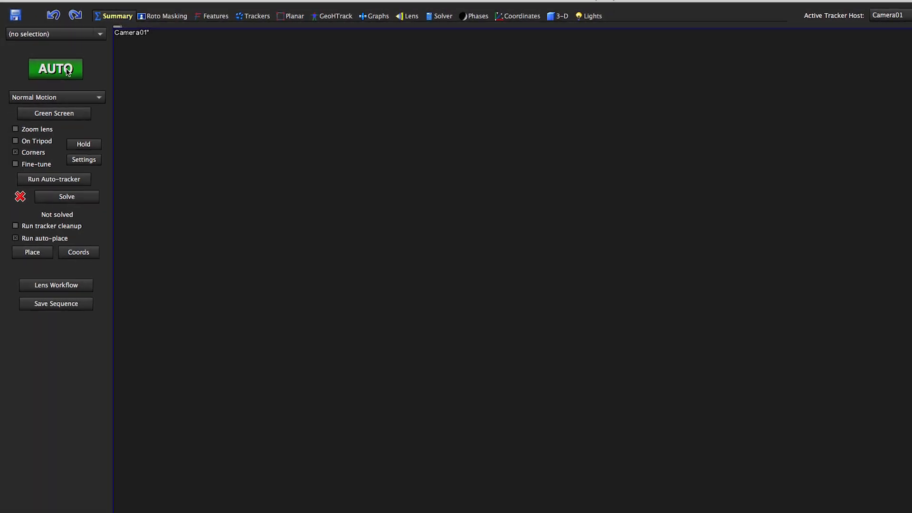
- Load Location 01 Survey Mid 4X.mov with its default shot settings, auto-track and solve it, and return to the first frame
click(55, 67)
click(641, 114)
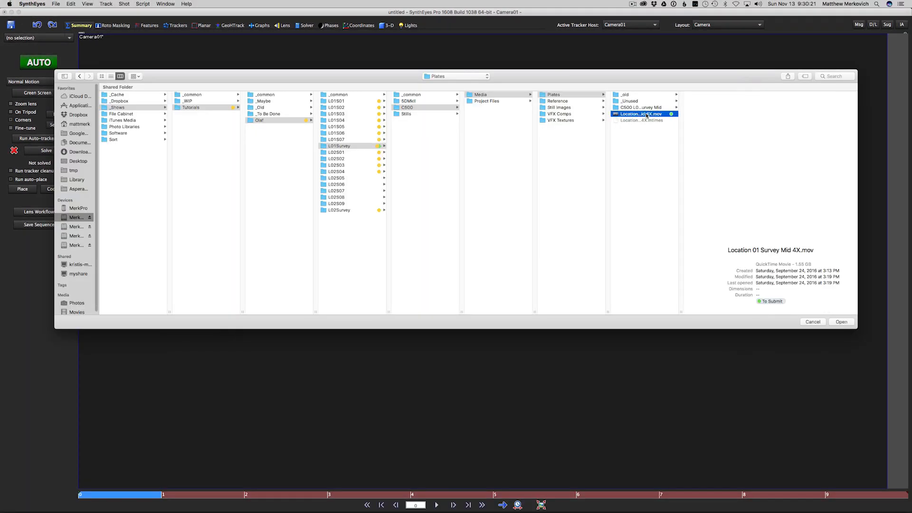
click(840, 322)
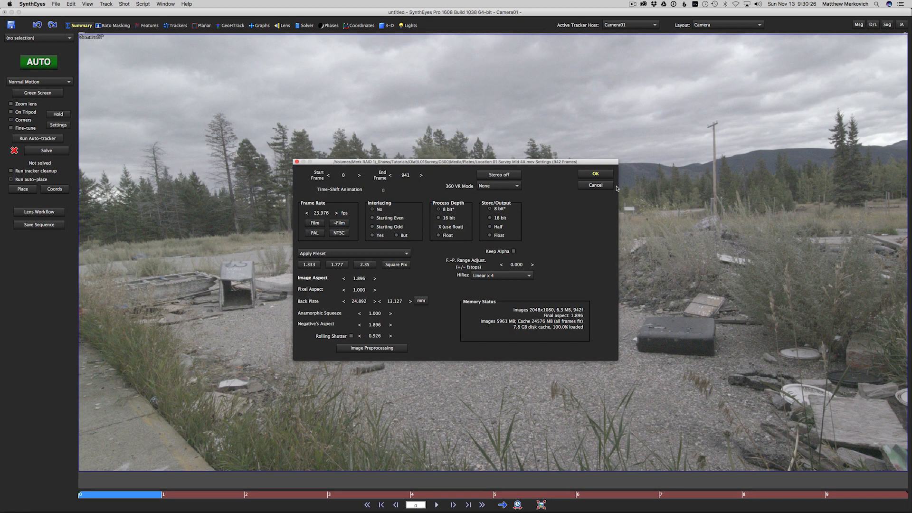
click(596, 175)
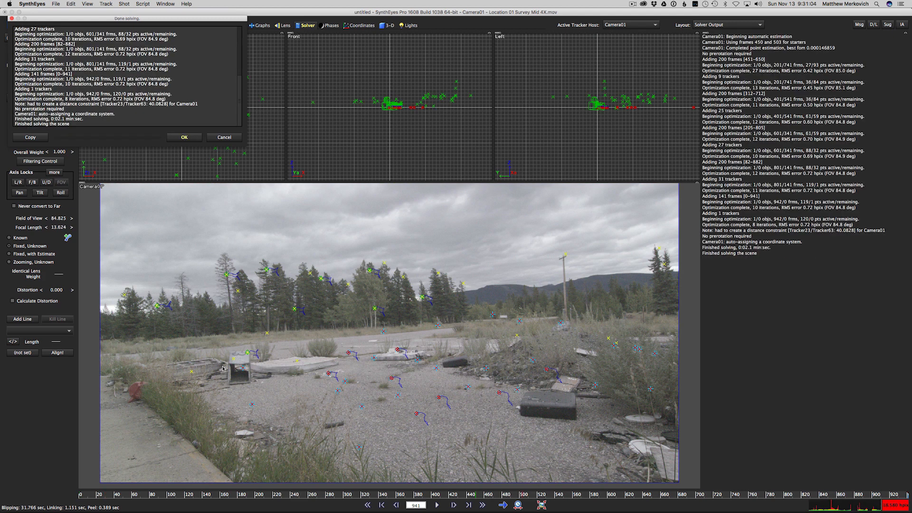
click(183, 137)
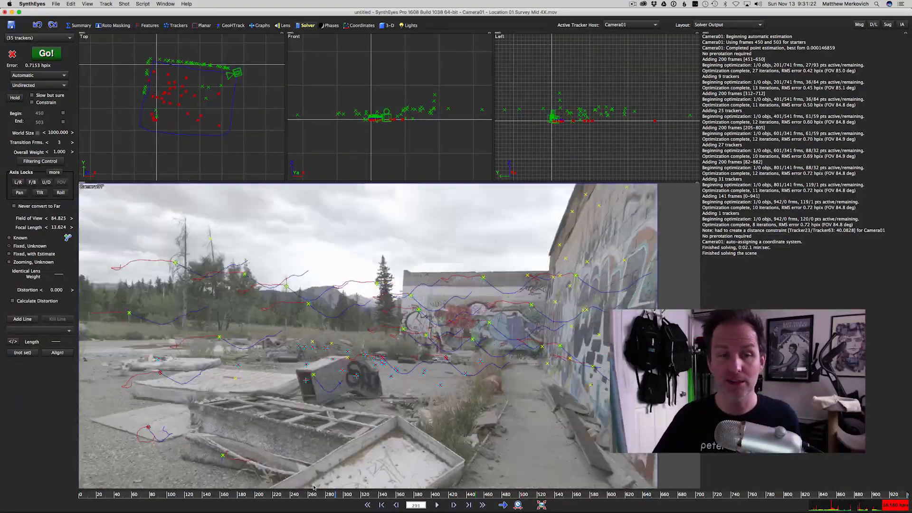
drag(312, 486, 18, 496)
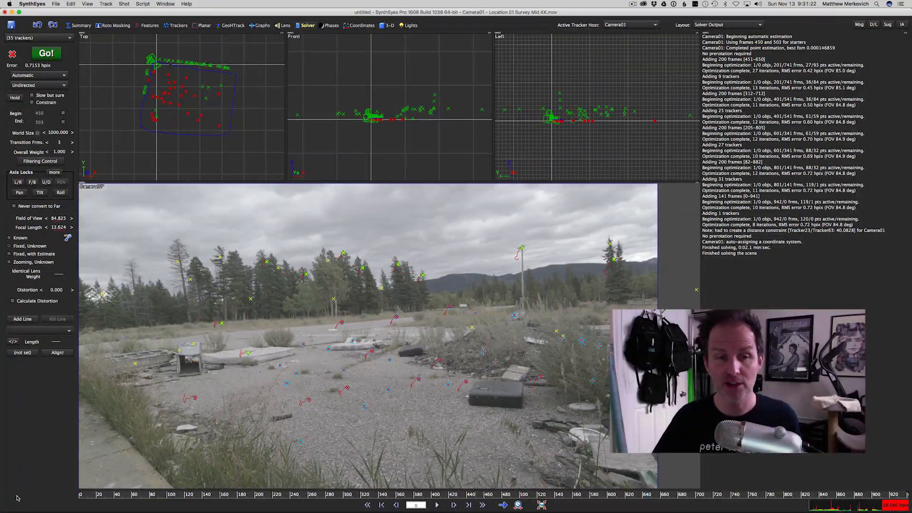
click(78, 26)
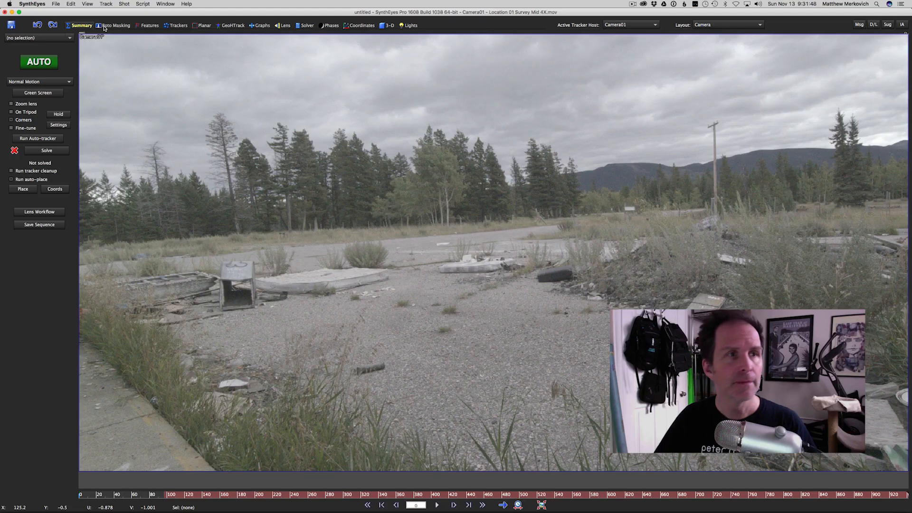
- Try pulling the upper-left corner of Spline1 slightly outside the image in the Roto Masking room
click(114, 25)
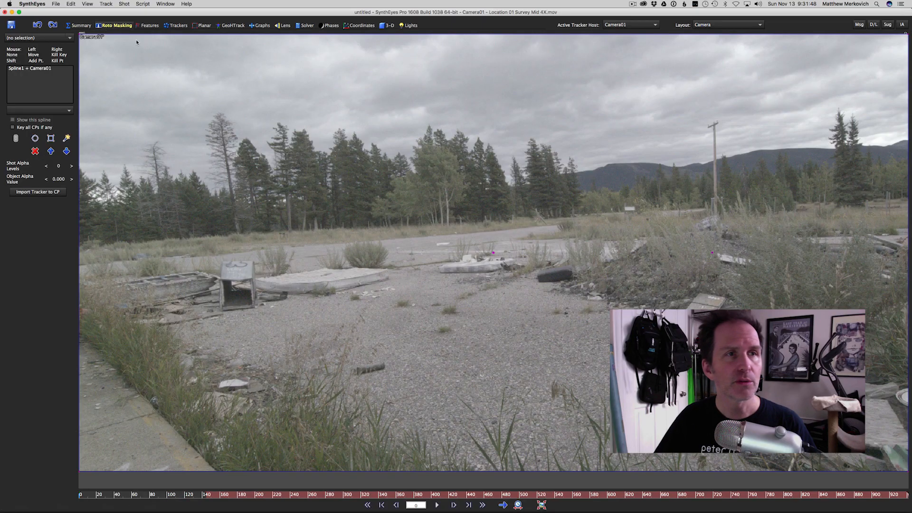
click(23, 69)
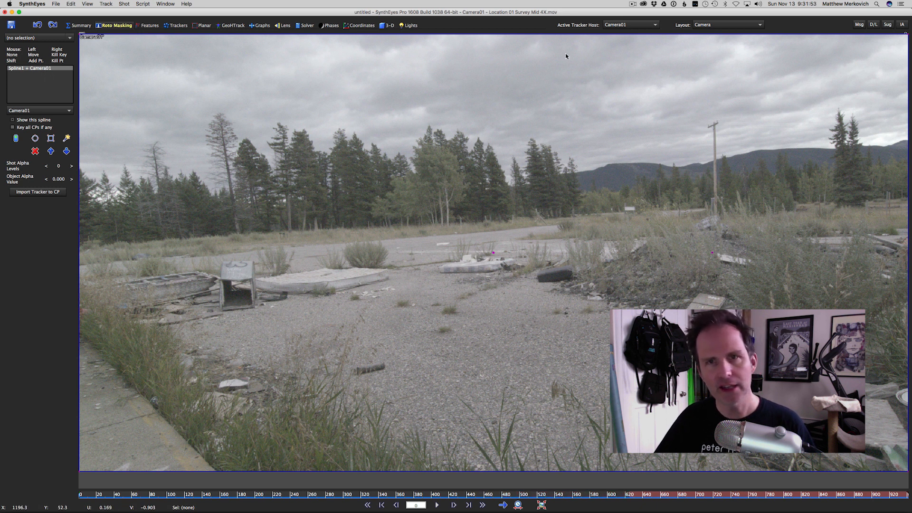
scroll(667, 160, down, 2)
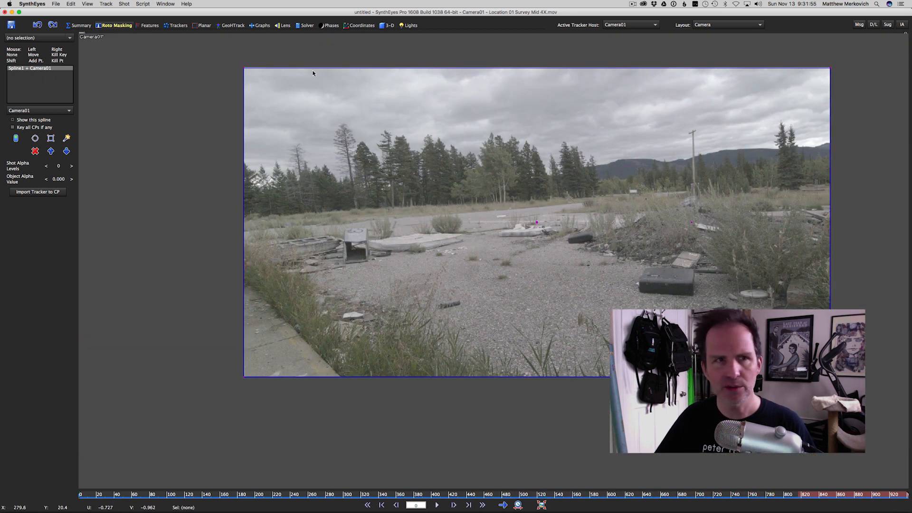
mouse_move(240, 67)
mouse_down()
mouse_move(232, 129)
mouse_move(224, 61)
mouse_move(239, 71)
mouse_up()
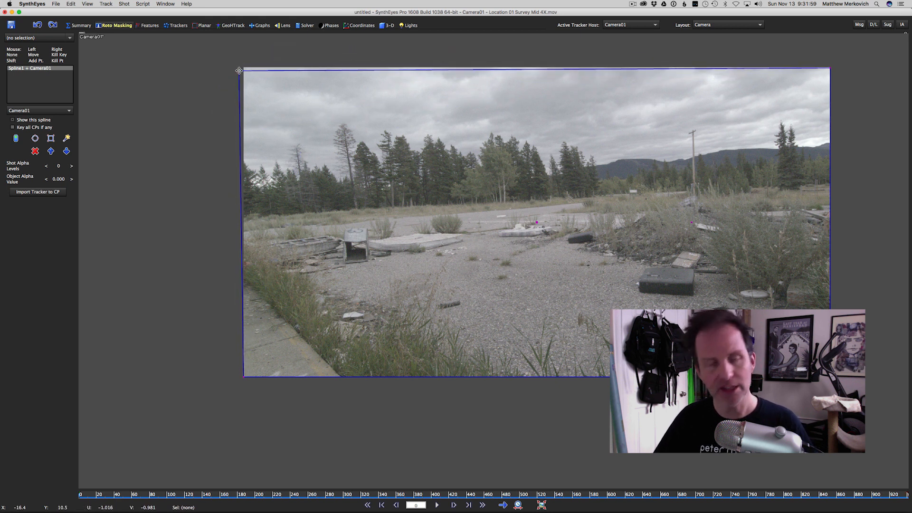
key(super+z)
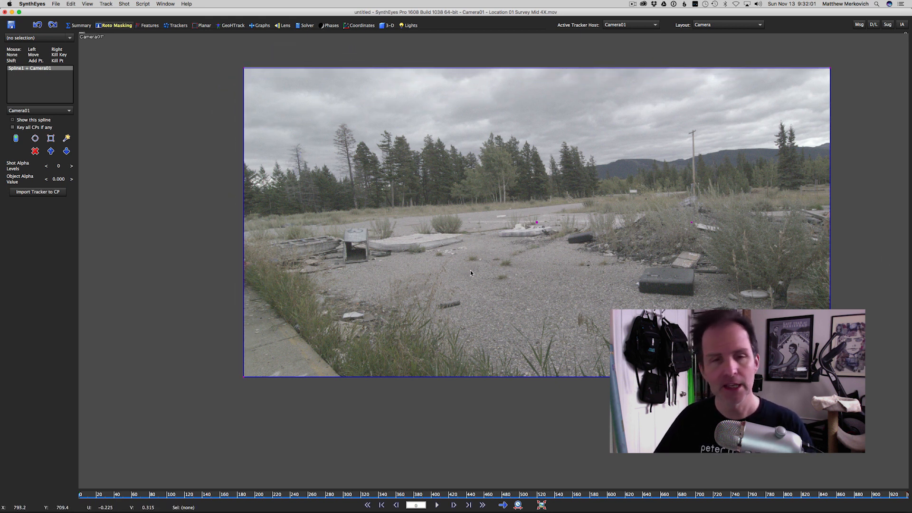
- Check the object assignment choices for Spline1 and try to draw an additional roto spline over the tree line
click(28, 110)
click(28, 110)
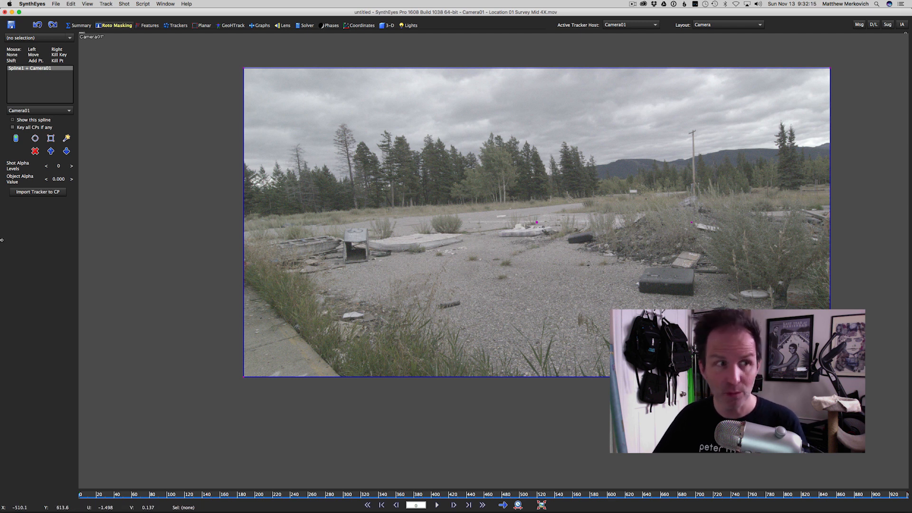
click(406, 175)
click(371, 222)
drag(451, 266, 302, 139)
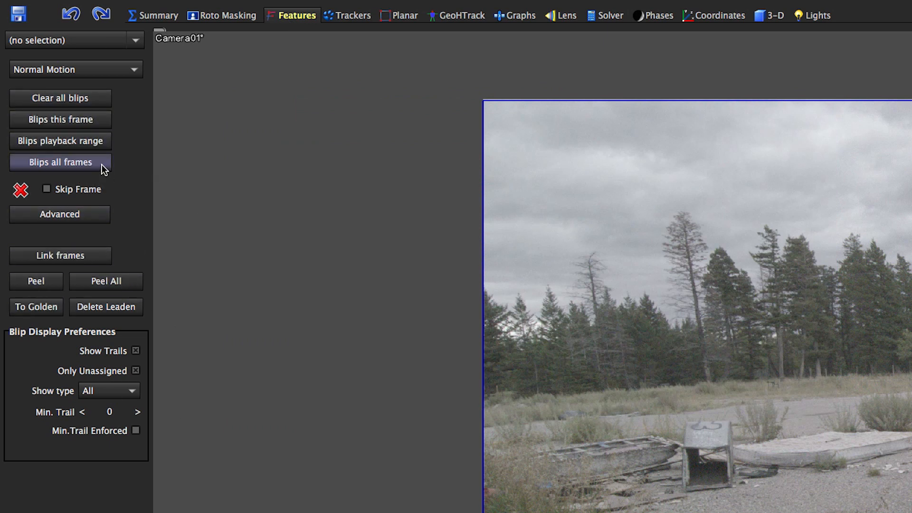
- Generate blips for all frames of the shot, play the result, and peel all blip trails into trackers
click(102, 164)
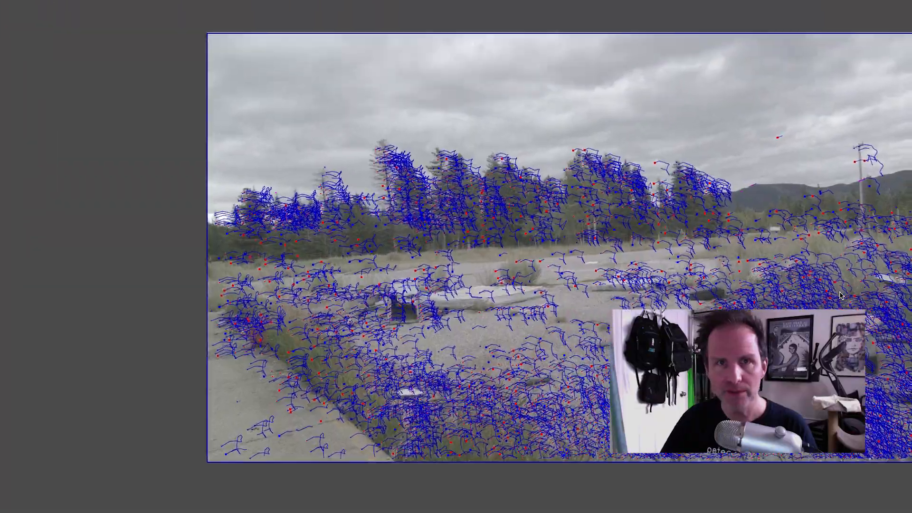
key(space)
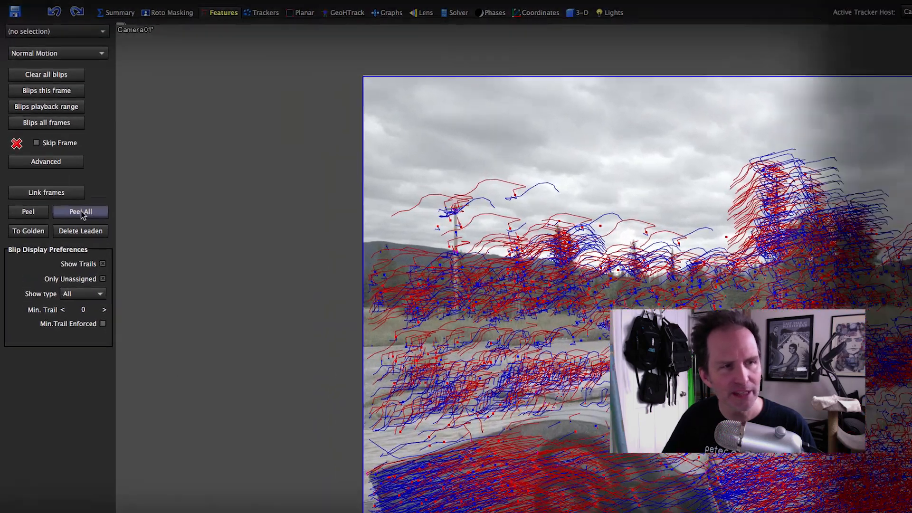
click(68, 174)
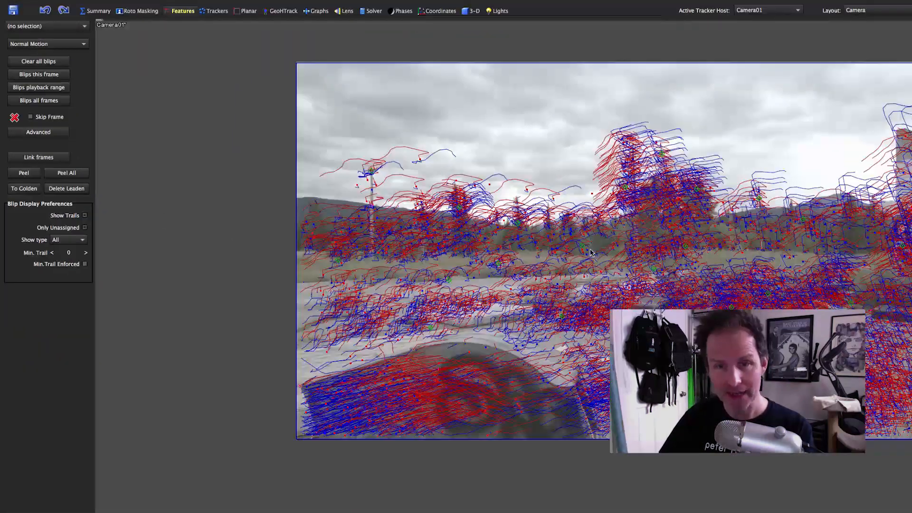
- Examine the peeled trackers up close in the Features and Trackers rooms, comparing their paths around the utility pole and trees
scroll(810, 342, up, 5)
scroll(578, 250, up, 3)
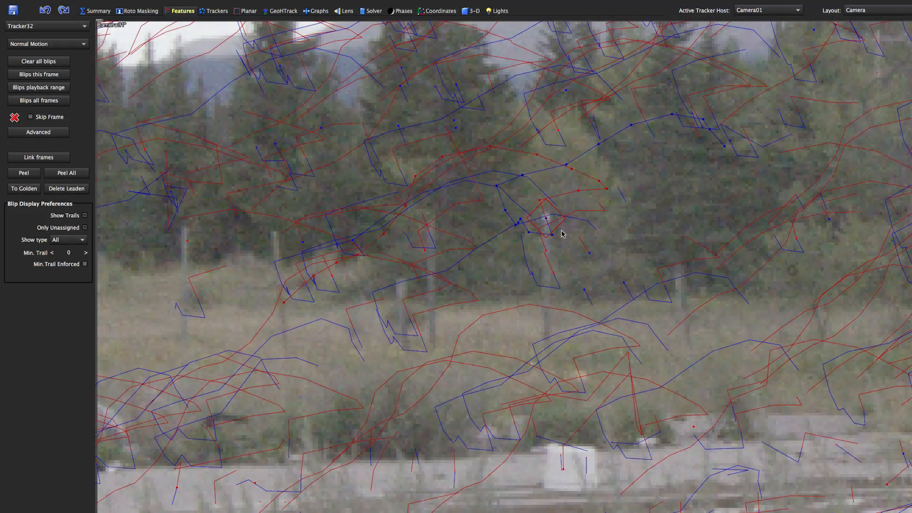
scroll(588, 206, down, 8)
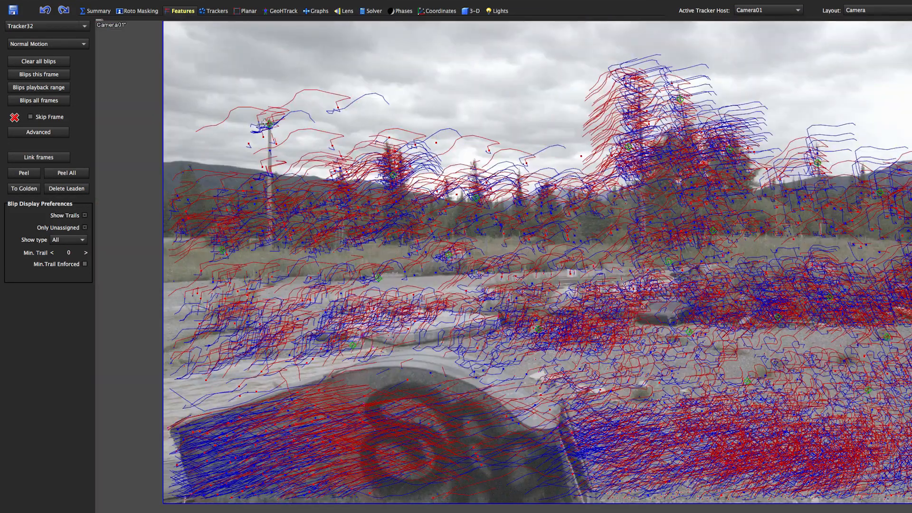
scroll(264, 123, up, 6)
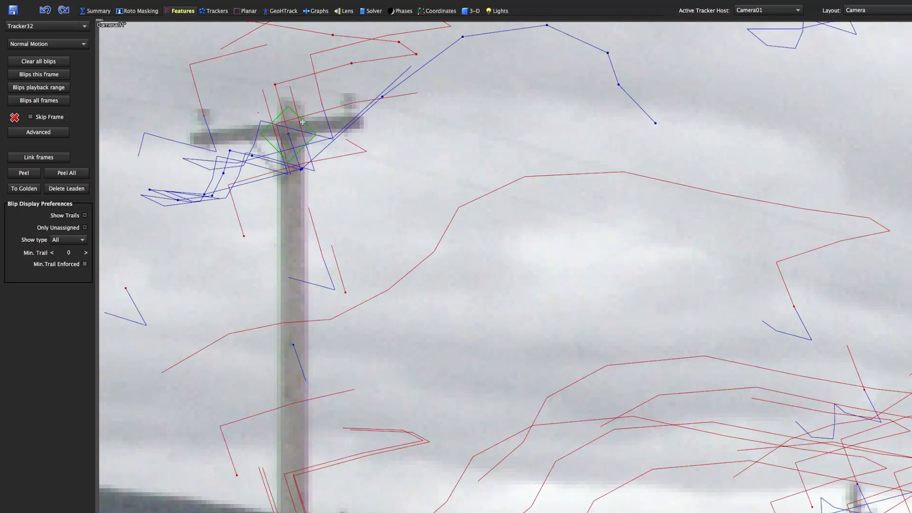
scroll(302, 122, down, 8)
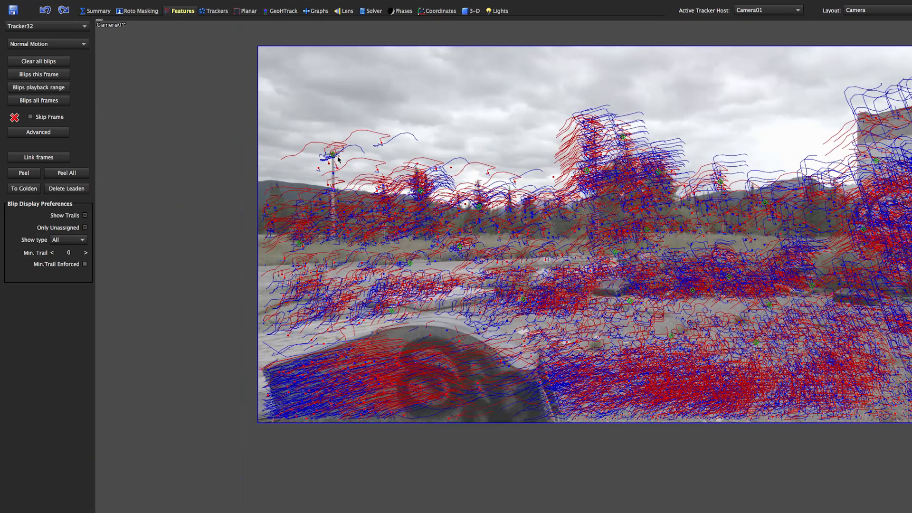
click(214, 11)
scroll(331, 159, up, 3)
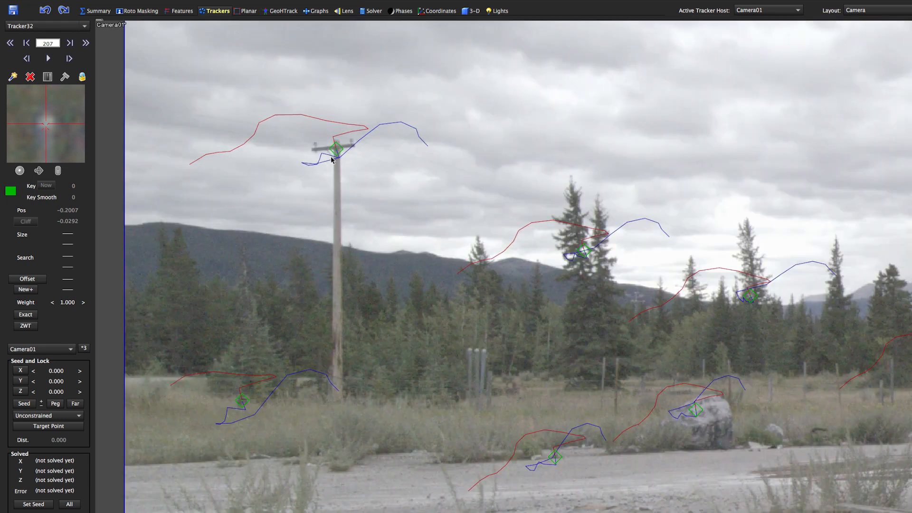
scroll(785, 406, down, 2)
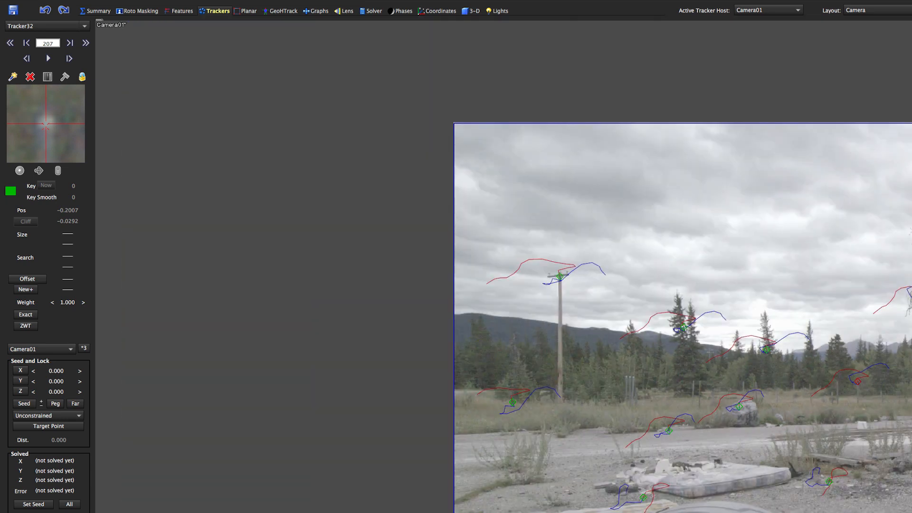
middle_drag(720, 287, 525, 234)
scroll(606, 235, down, 5)
scroll(606, 234, up, 2)
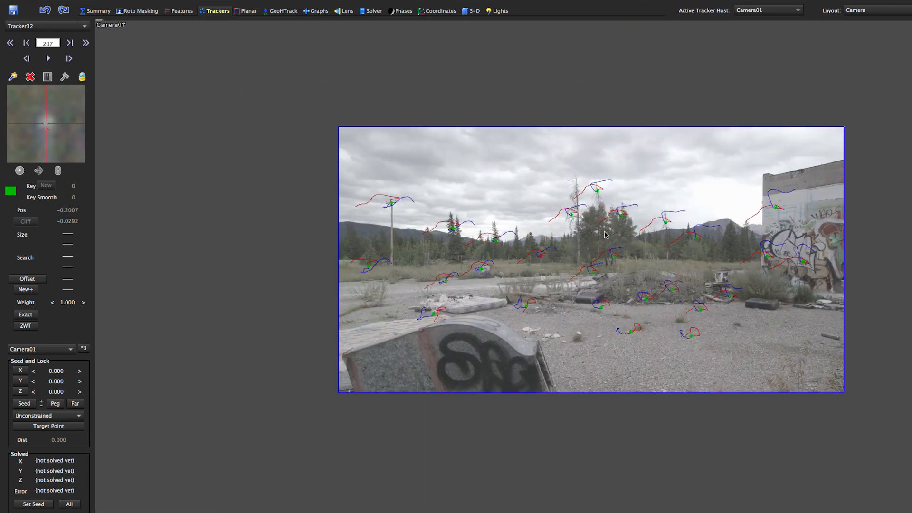
click(183, 11)
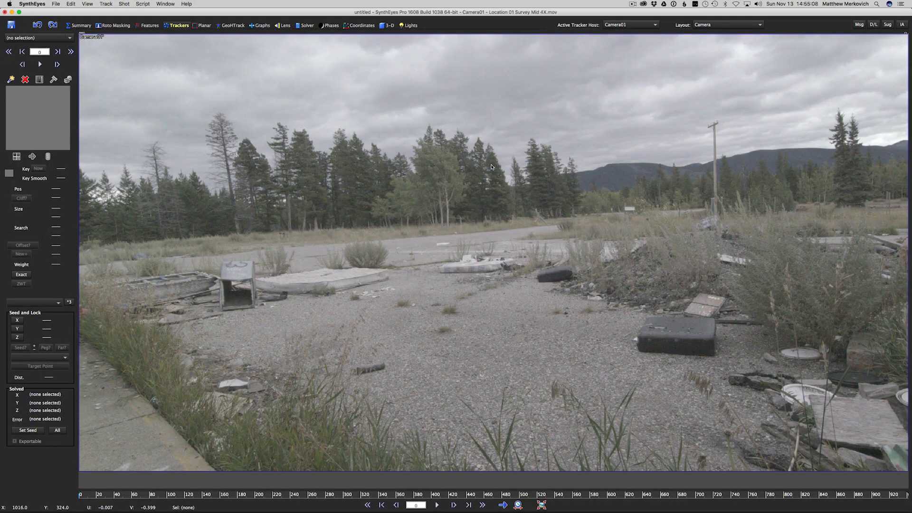
- Place five manual trackers on frame 0, four along the tree line and one in the sky
click(445, 182)
click(322, 191)
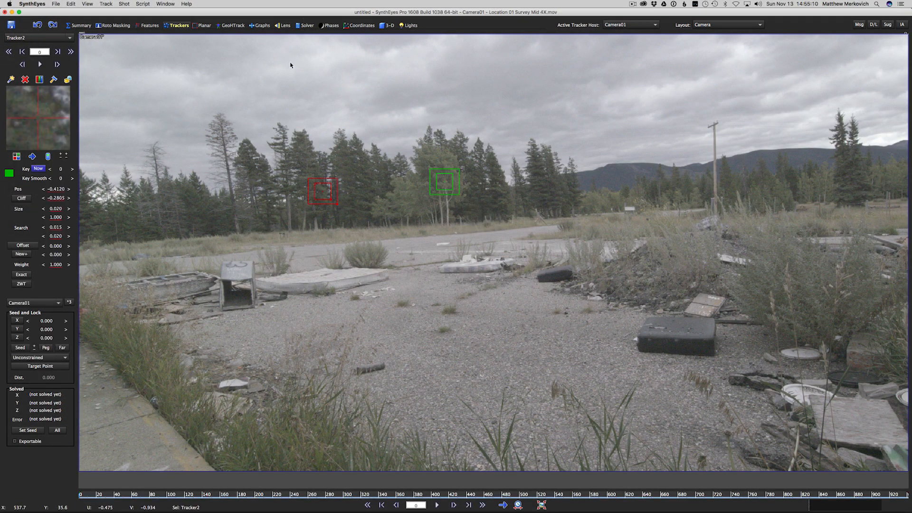
click(271, 73)
click(198, 187)
click(158, 222)
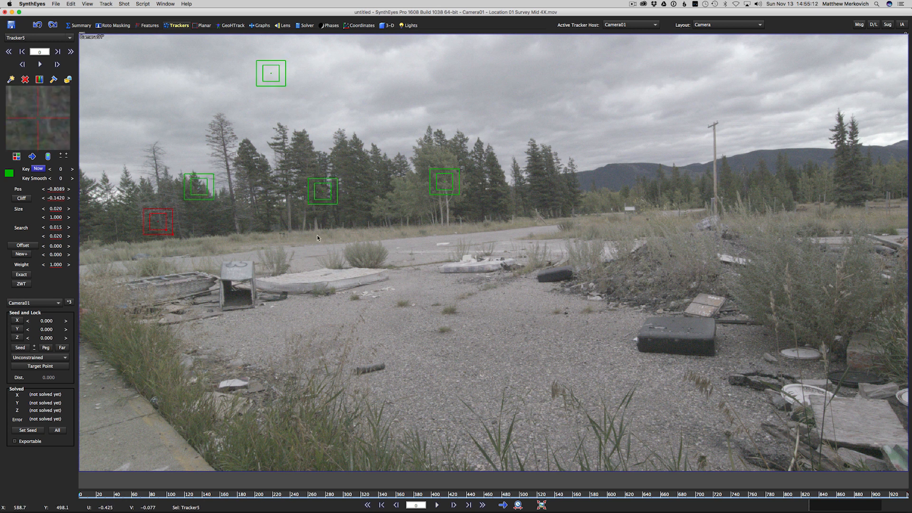
- With tracker creation kept on, place three more trackers over existing ones along the tree line
click(452, 188)
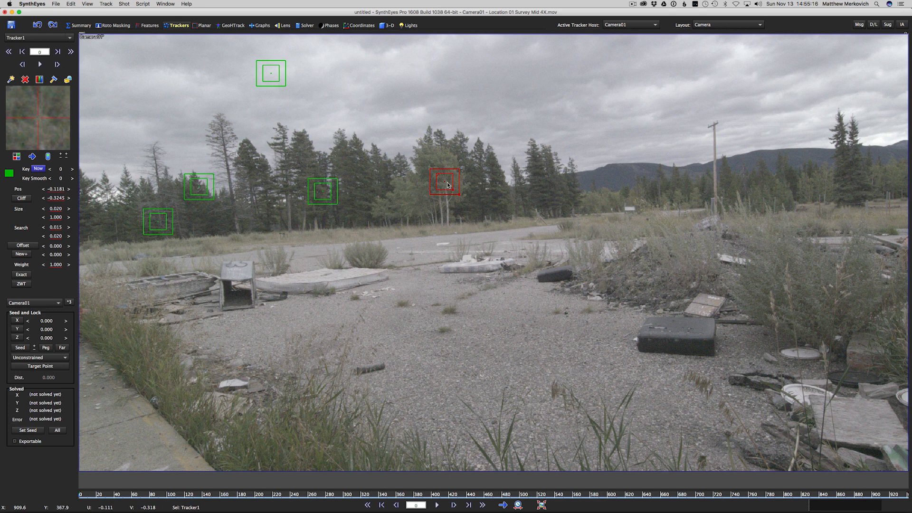
scroll(447, 185, up, 3)
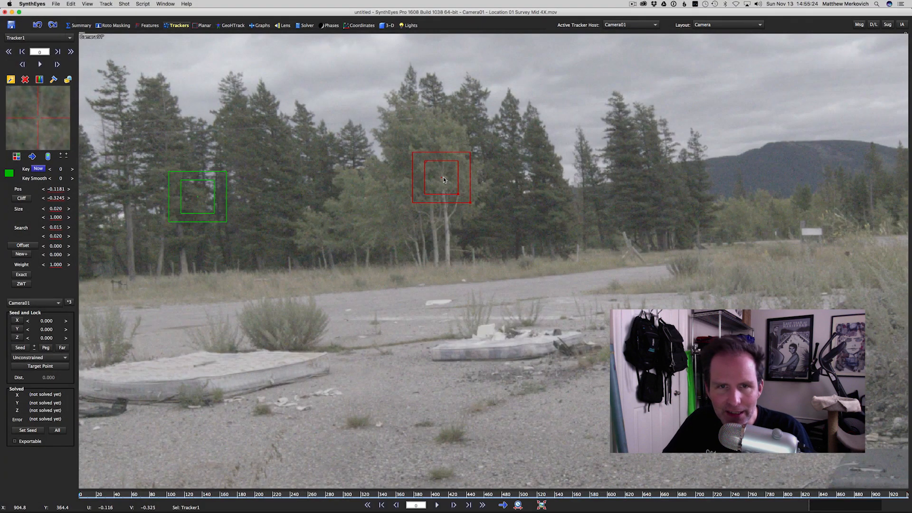
click(444, 179)
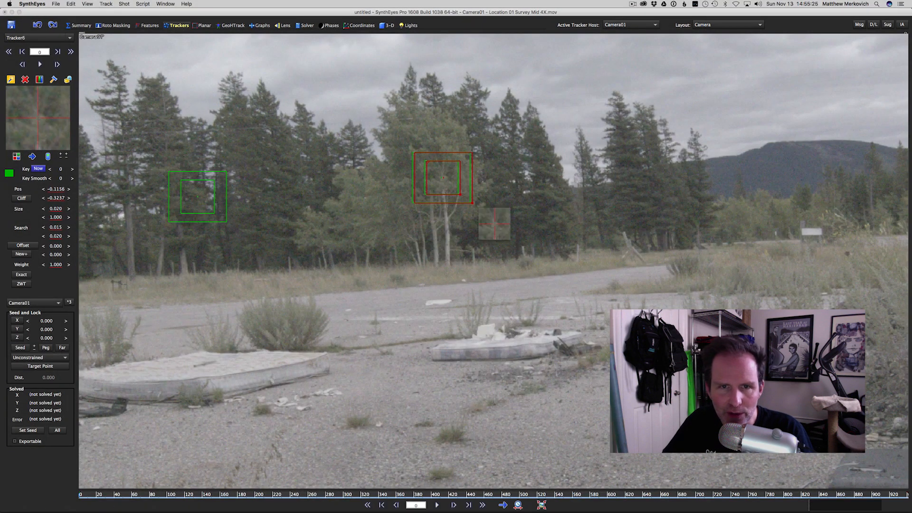
click(199, 196)
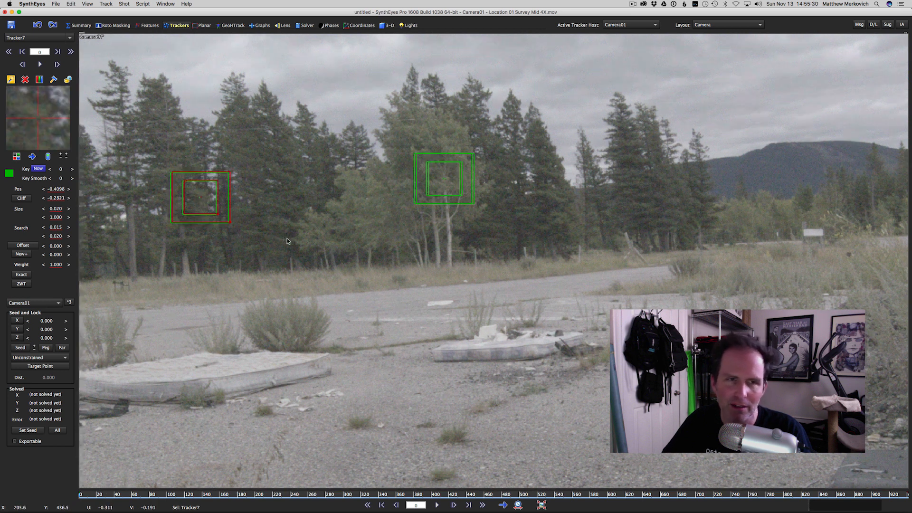
middle_drag(201, 220, 492, 235)
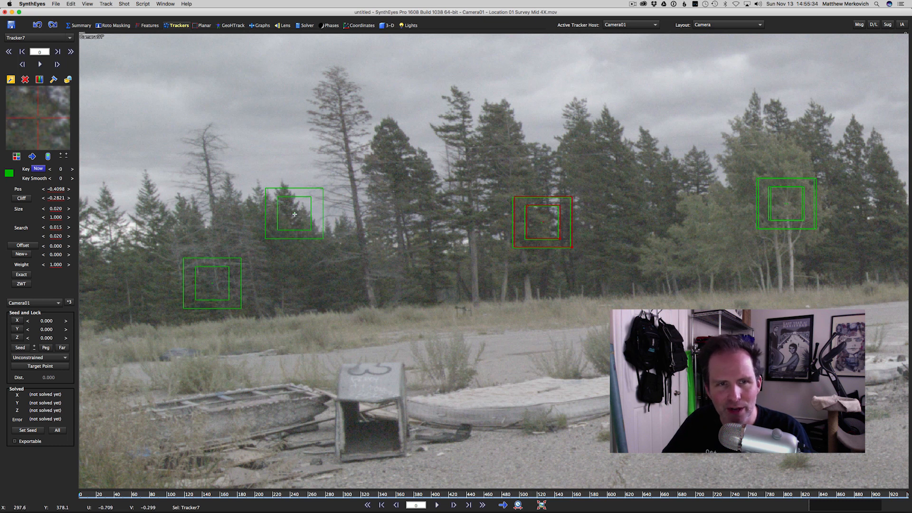
click(294, 214)
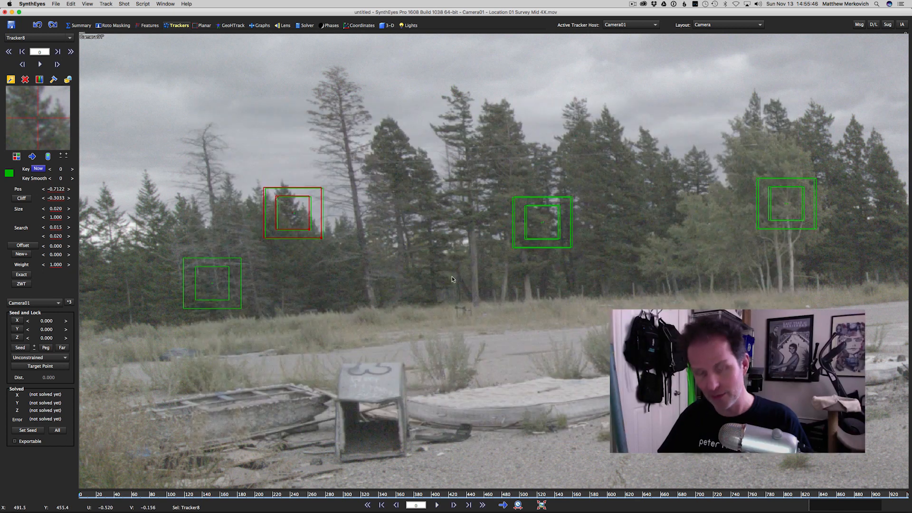
- Delete all the manually placed trackers and turn off tracker creation mode
key(super+a)
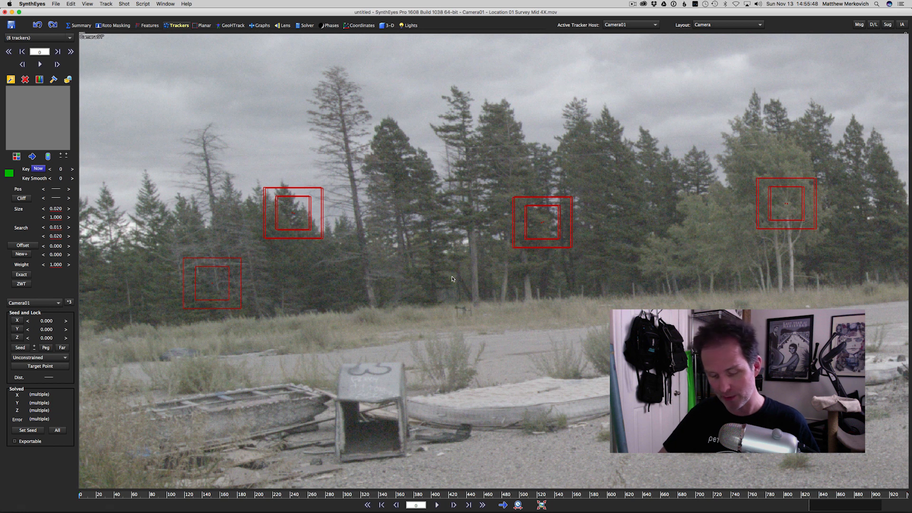
key(Delete)
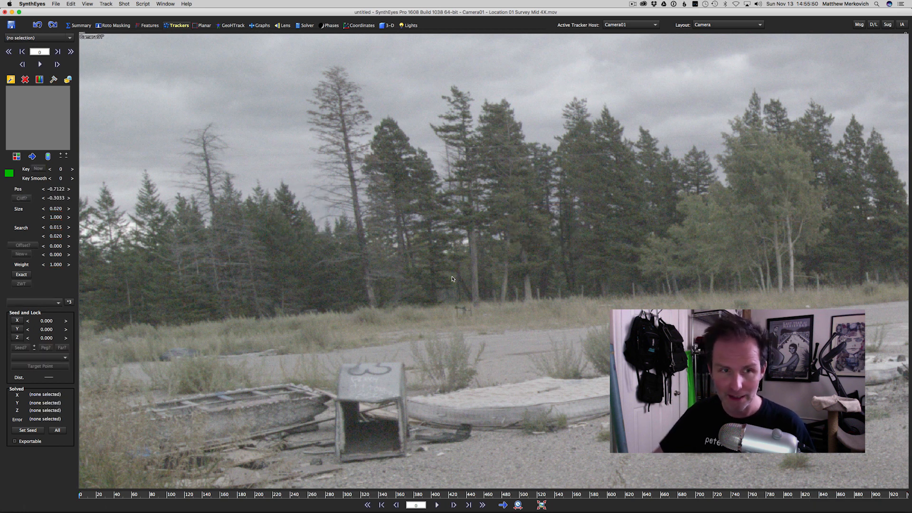
click(12, 80)
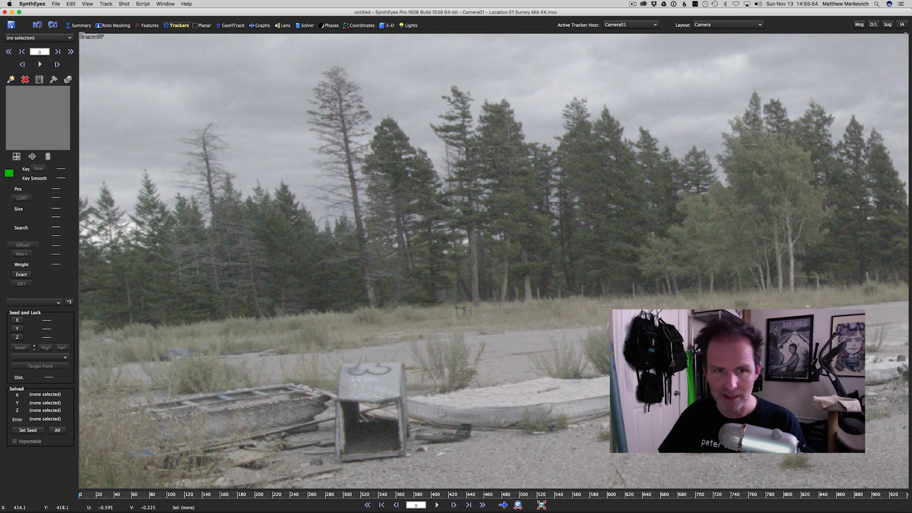
- Place three trackers across the tree line on frame 0 and delete them one by one
click(389, 247)
click(522, 218)
click(705, 219)
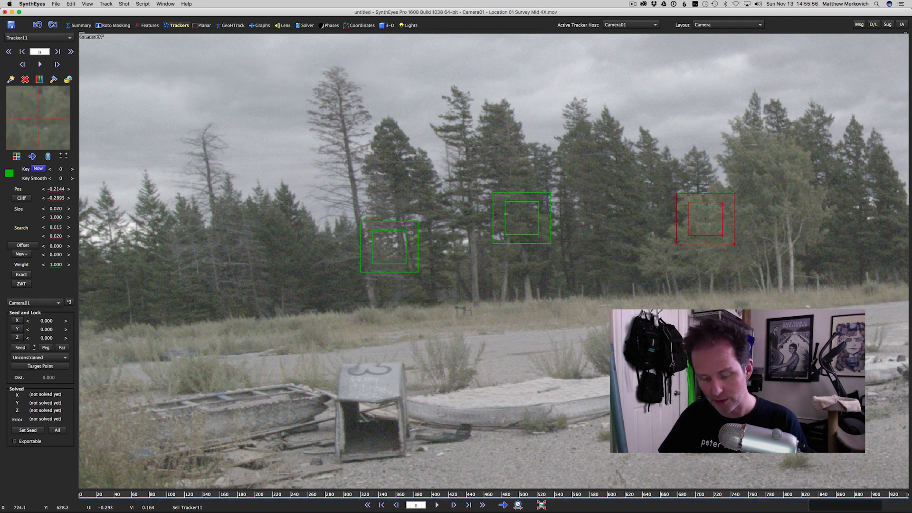
key(Delete)
key(Delete)
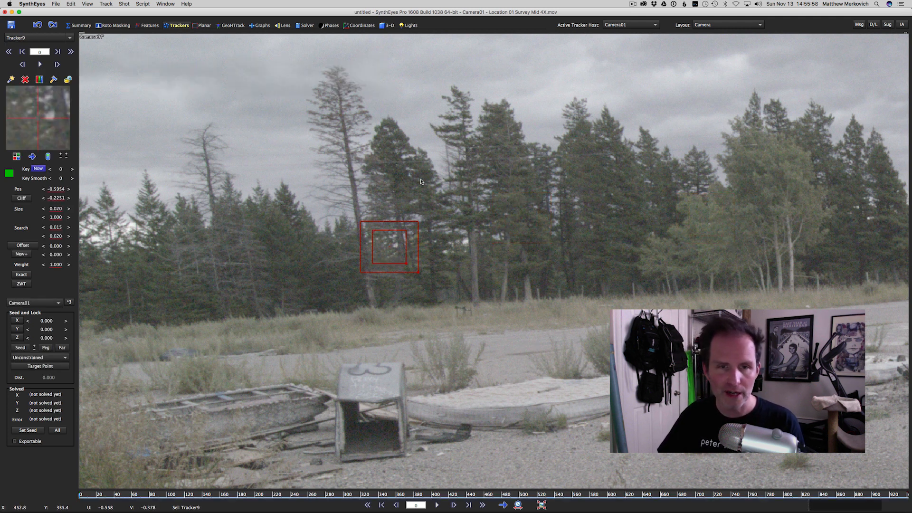
key(Delete)
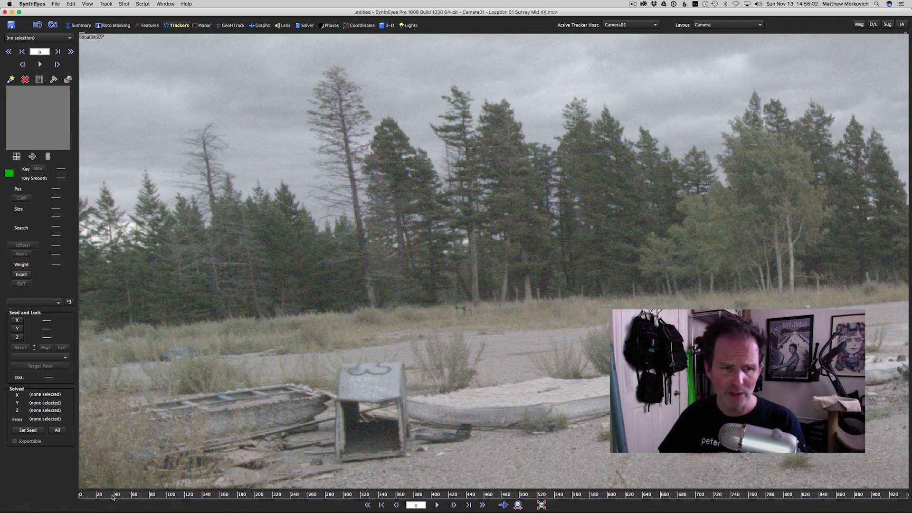
- Place a tracker on the tip of the pointed treetop at frame 0 and track it forward to frame 55
scroll(519, 237, down, 5)
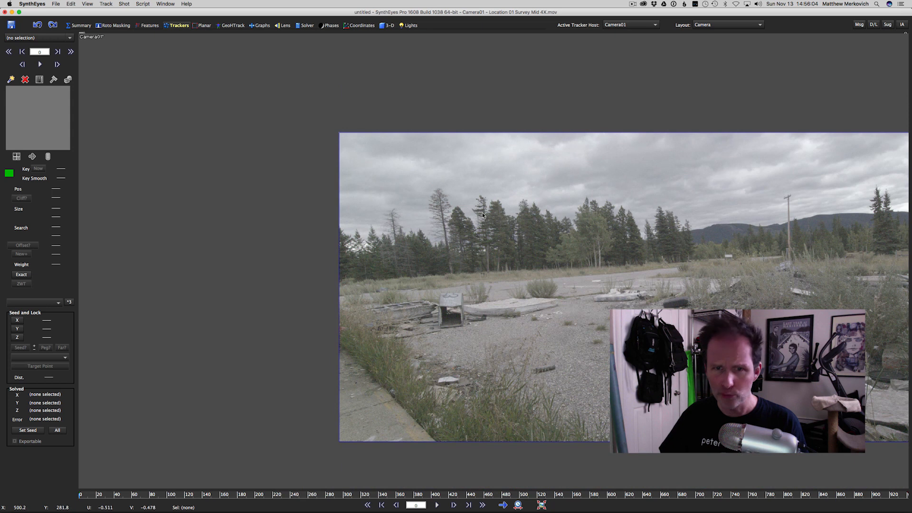
click(481, 203)
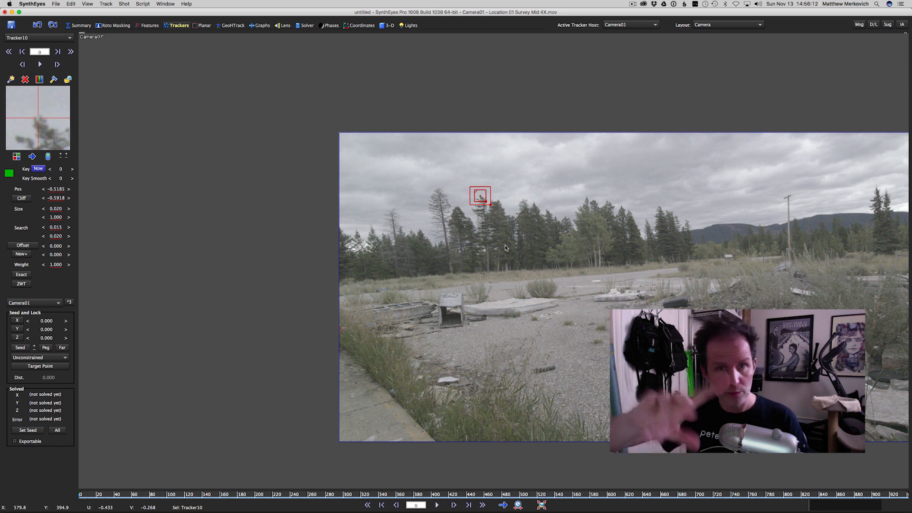
key(d)
key(d)
key(d)
key(d)
key(d)
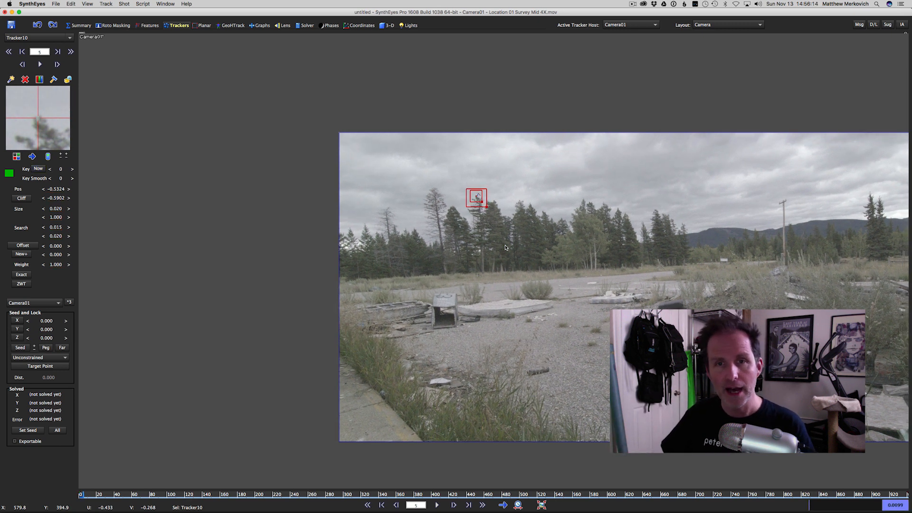
key(space)
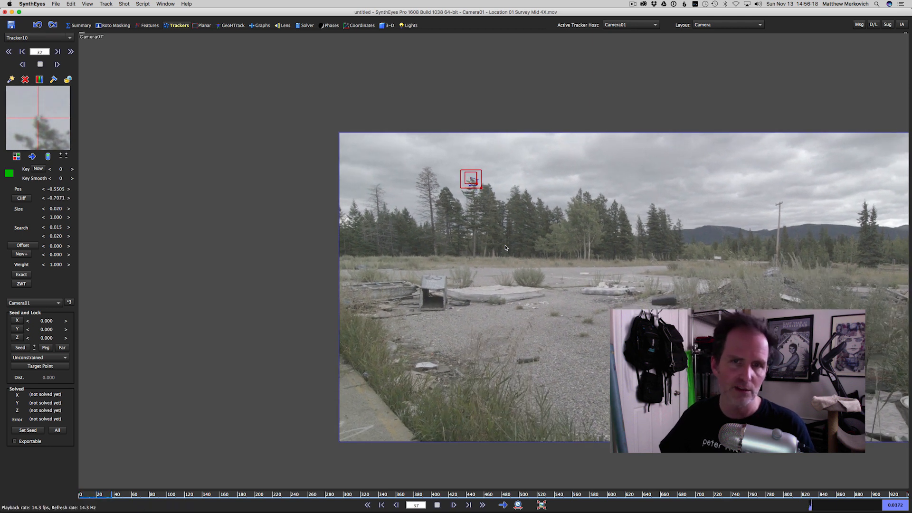
key(space)
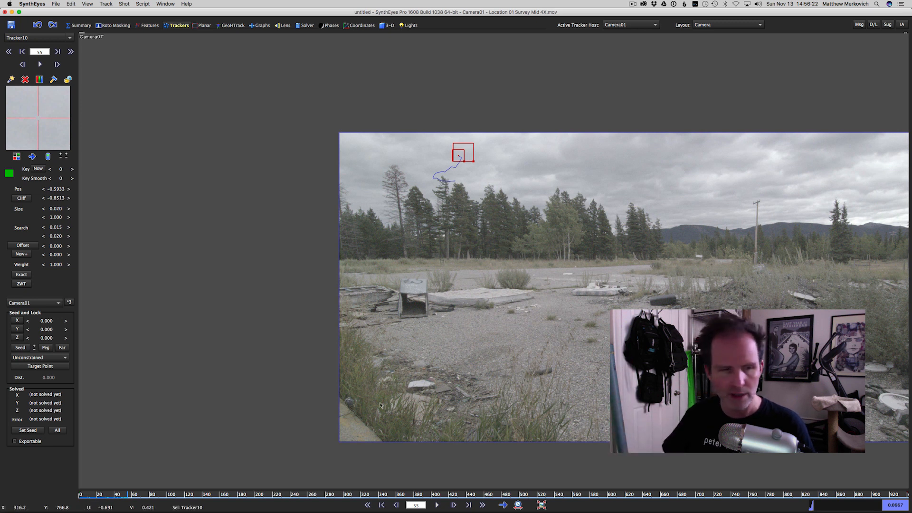
- Back on frame 0, shrink the treetop tracker's inner box to a size of about 0.0070 with an aspect of about 1.0768
drag(126, 493, 50, 497)
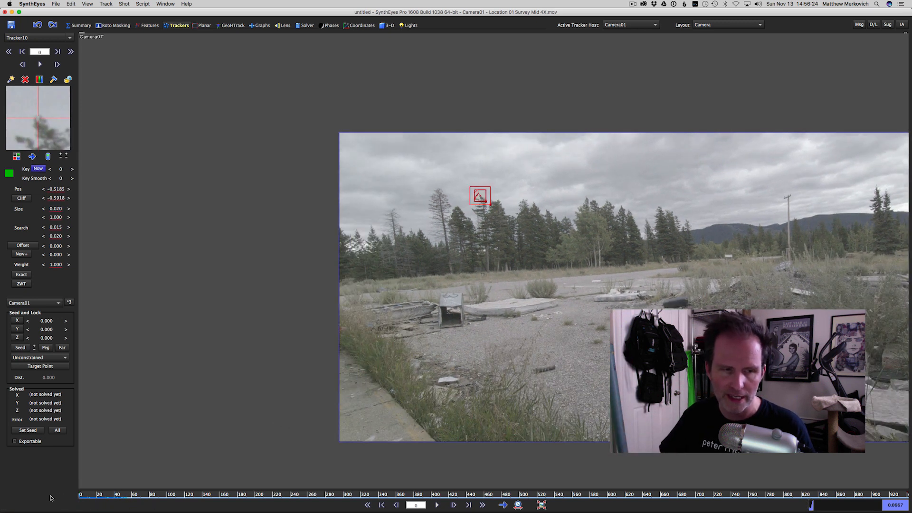
scroll(488, 198, up, 6)
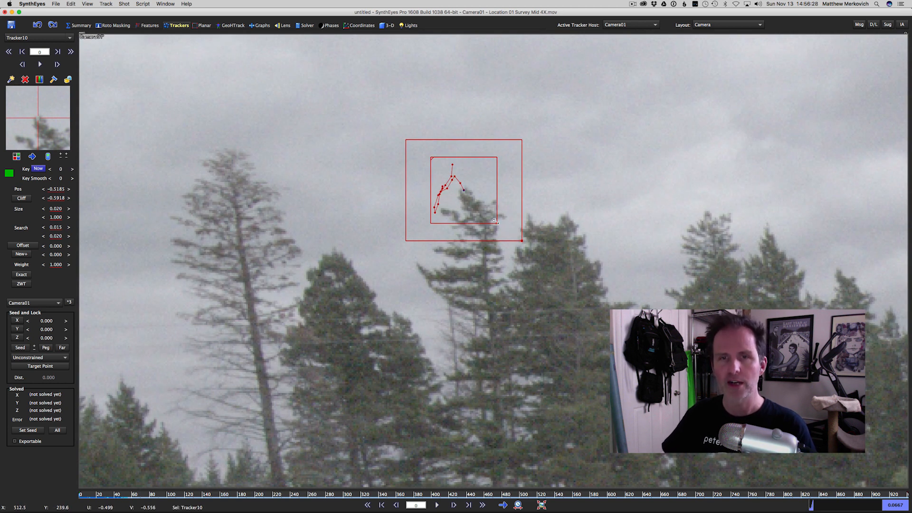
drag(496, 224, 477, 205)
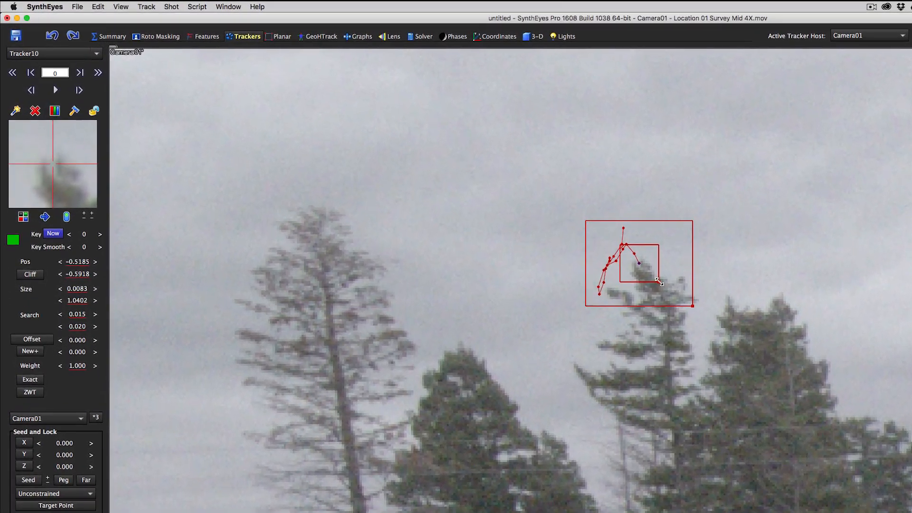
drag(586, 250, 584, 251)
drag(802, 345, 802, 346)
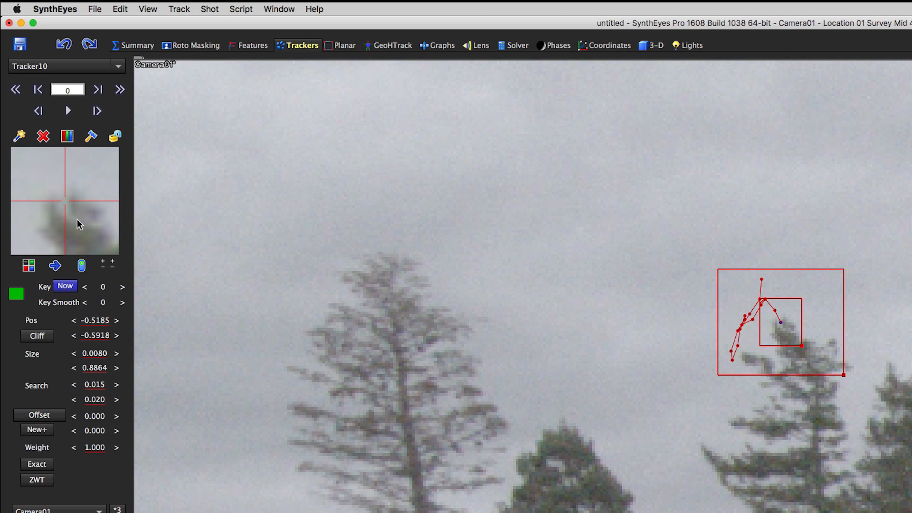
drag(803, 346, 801, 341)
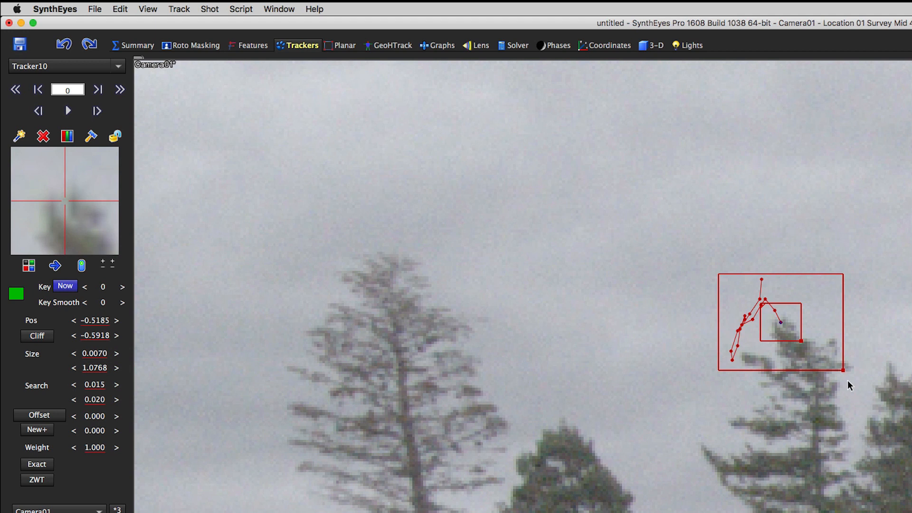
- Shrink the tracker's search area to about 0.0033 by 0.0052 and track the treetop forward to frame 7
drag(842, 369, 902, 425)
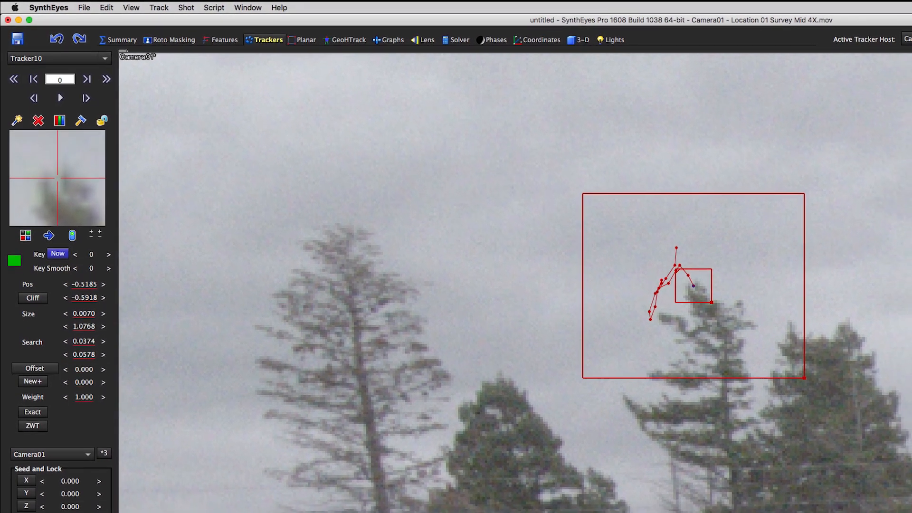
drag(804, 378, 733, 322)
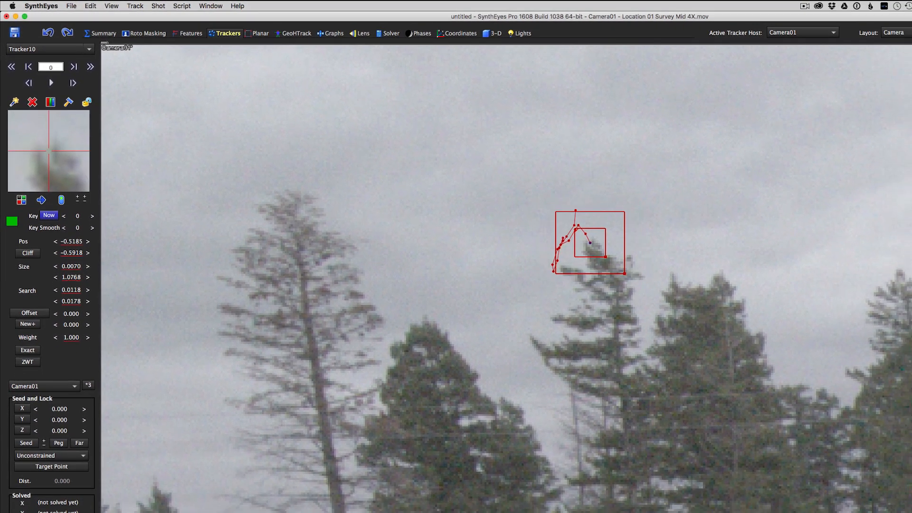
drag(624, 273, 613, 263)
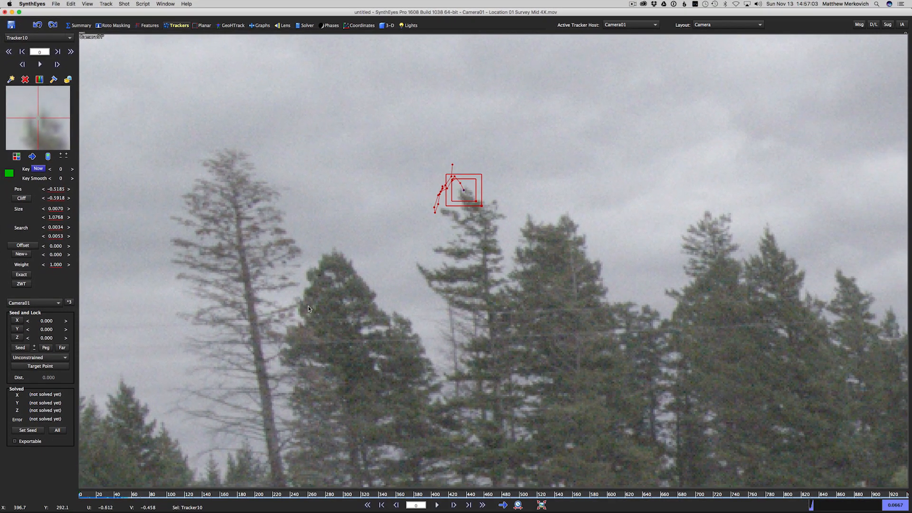
key(d)
key(d)
key(d)
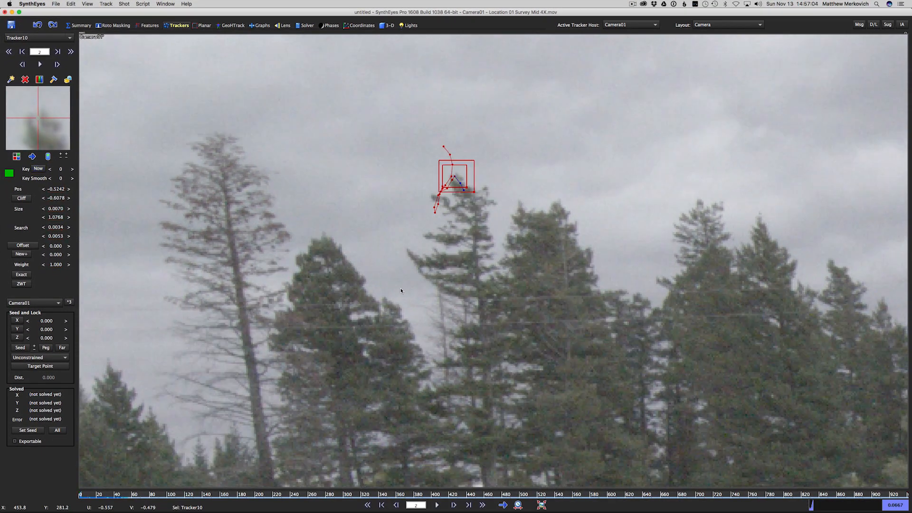
key(d)
key(d)
key(d)
key(d)
key(d)
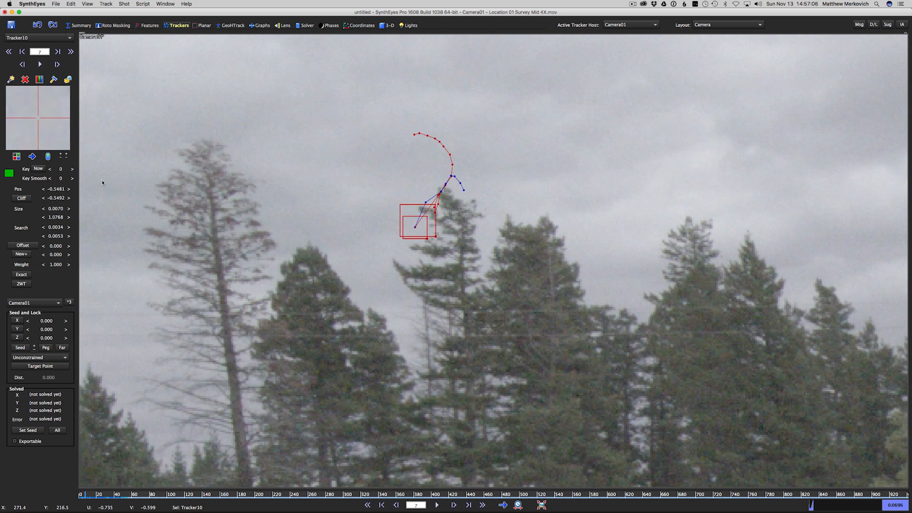
- Return to frame 0 and enlarge the treetop tracker's search area to about 0.0217 by 0.0322
key(s)
key(s)
key(s)
key(s)
key(s)
key(s)
key(s)
key(s)
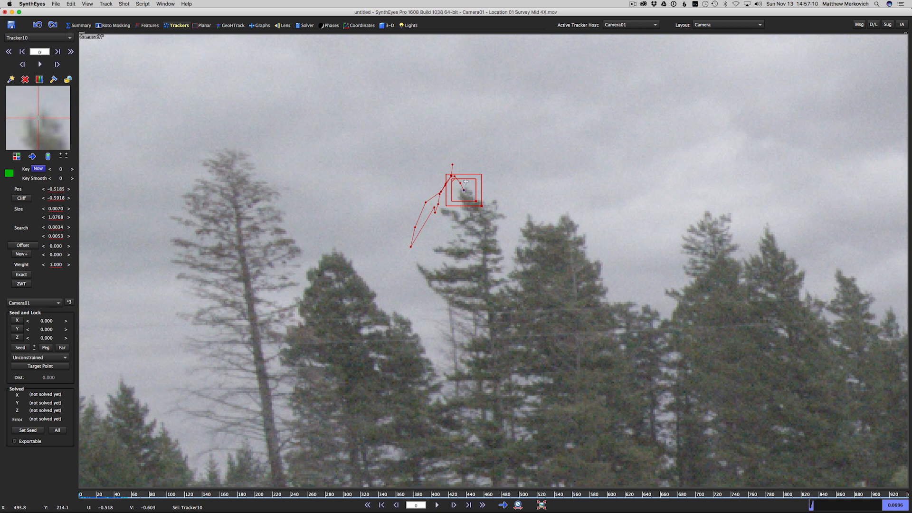
drag(481, 205, 513, 231)
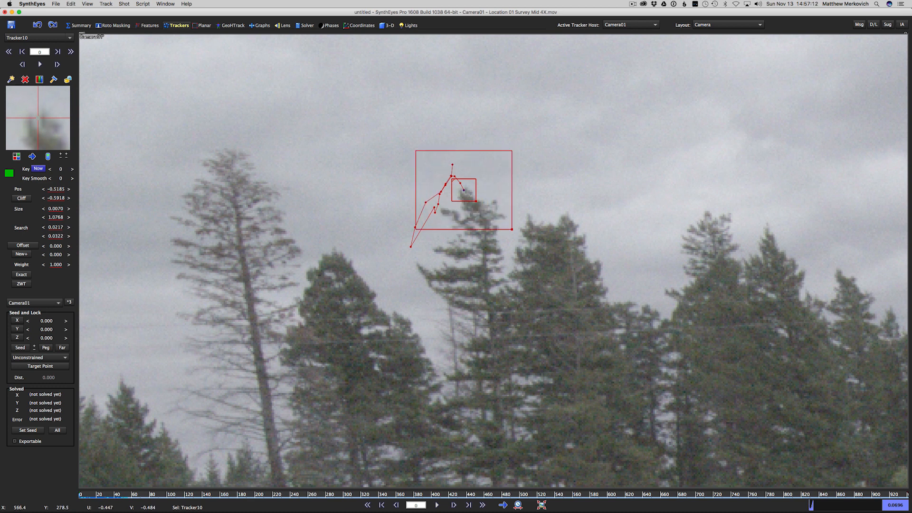
- Track the treetop forward through the shot to frame 43
key(d)
key(d)
key(d)
key(d)
key(d)
key(d)
key(d)
key(d)
key(d)
key(d)
key(d)
key(d)
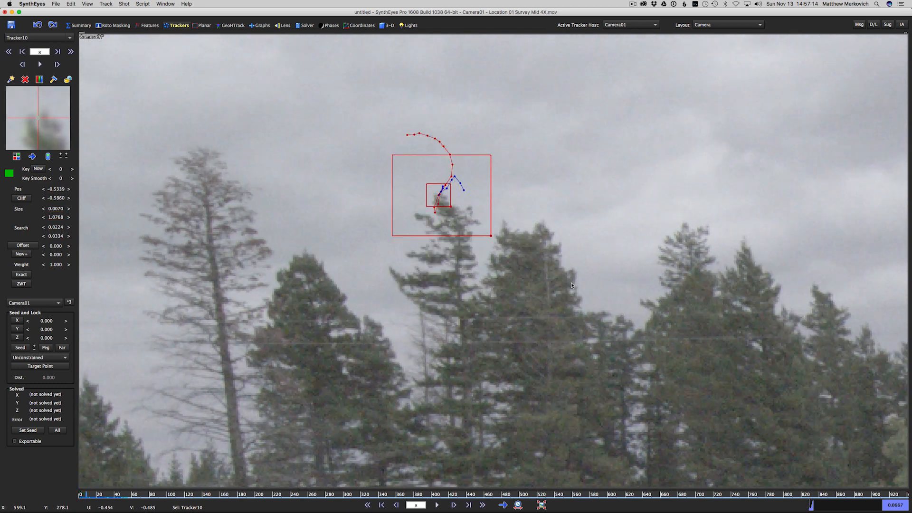
key(d)
key(d)
key(d)
key(d)
key(d)
key(d)
key(d)
key(d)
key(d)
key(d)
key(d)
key(d)
key(d)
key(d)
key(d)
key(d)
key(d)
key(d)
key(d)
key(d)
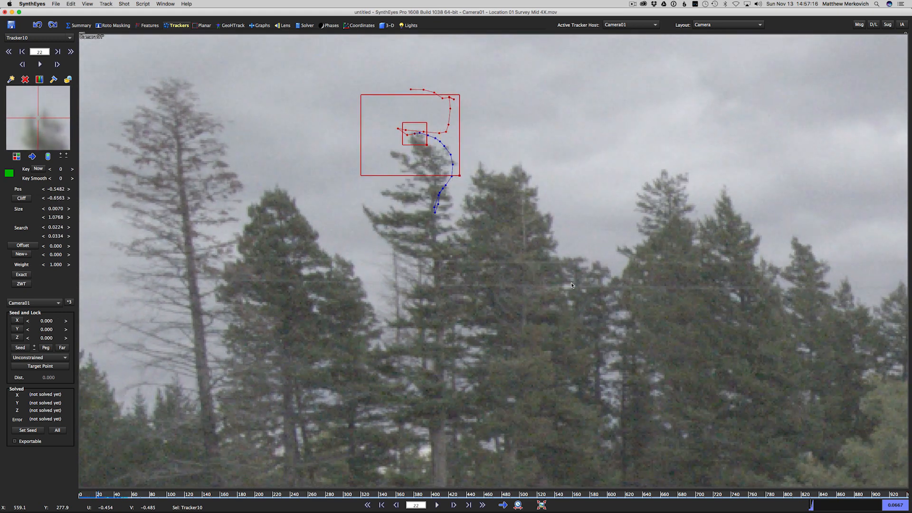
key(d)
key(d)
key(d)
key(d)
key(d)
key(d)
key(d)
key(d)
key(d)
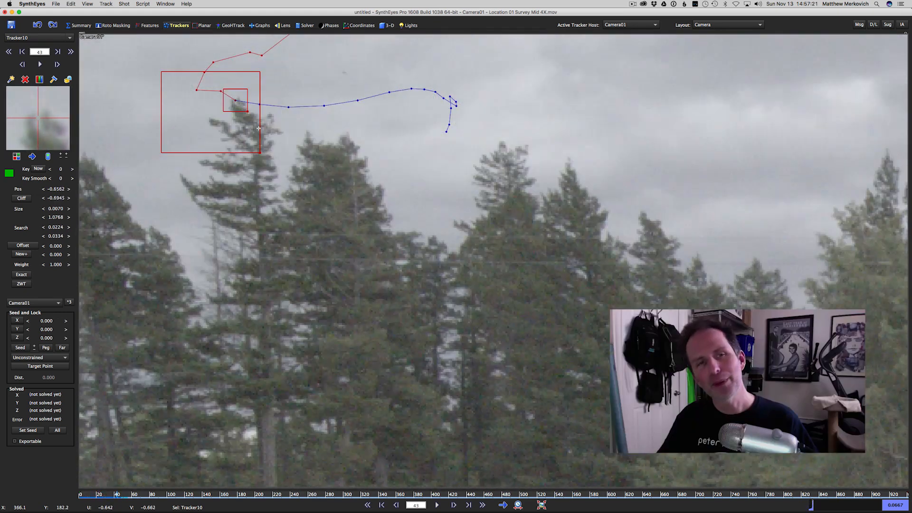
- On frame 43, enlarge the tracker's search area to about 0.0796 by 0.1106 and track the treetop forward to frame 92
drag(261, 153, 356, 220)
middle_drag(282, 170, 542, 233)
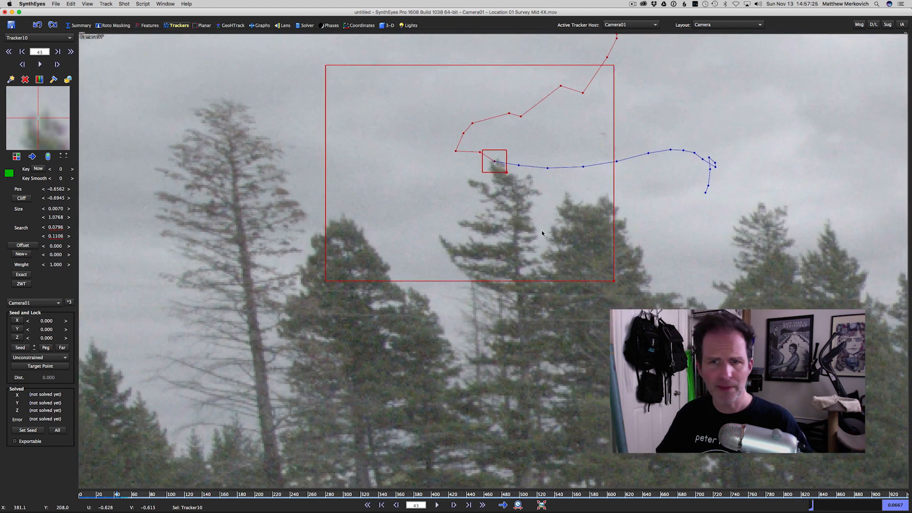
key(d)
key(d)
key(d)
key(d)
key(d)
key(d)
key(d)
key(d)
key(d)
key(d)
key(d)
key(d)
key(d)
key(d)
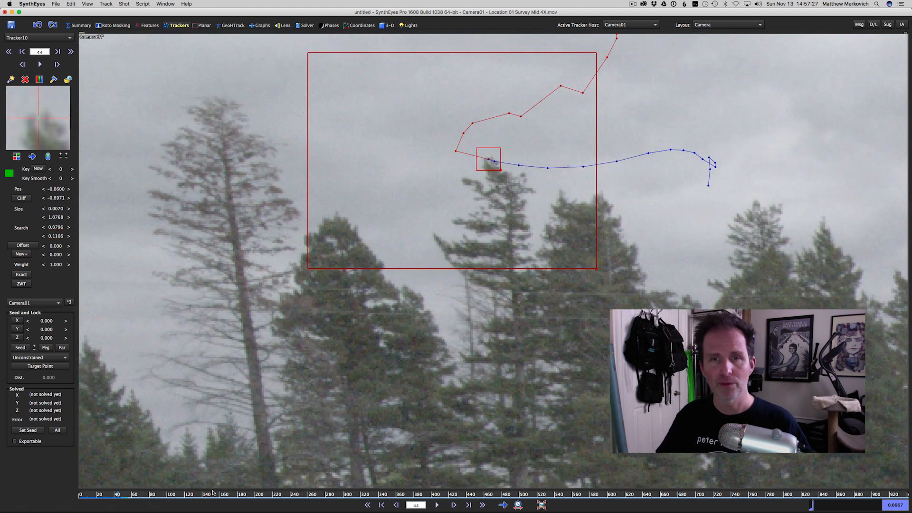
key(d)
key(d)
key(d)
key(d)
key(d)
key(d)
key(d)
key(d)
key(d)
key(d)
key(d)
key(d)
key(d)
key(d)
key(d)
key(d)
key(d)
key(d)
key(d)
key(d)
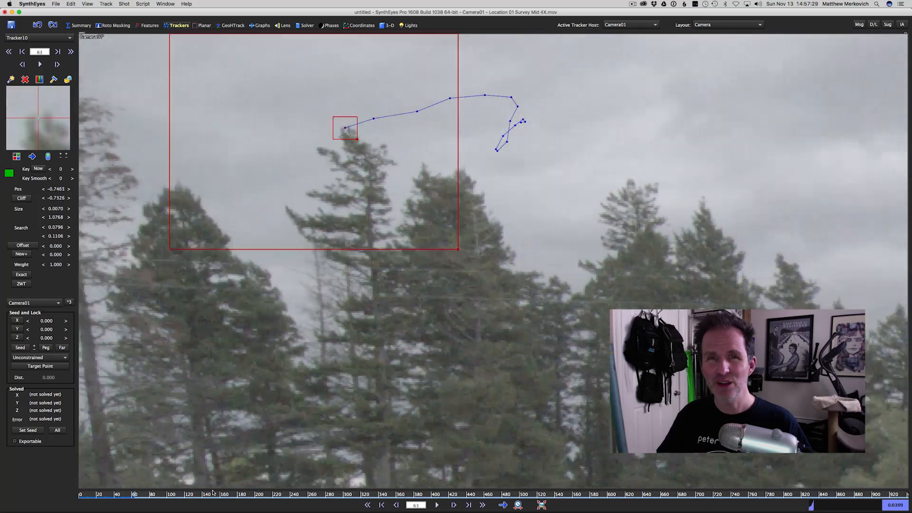
key(d)
key(d)
key(d)
key(d)
key(d)
key(d)
key(d)
key(d)
key(d)
key(d)
key(d)
key(d)
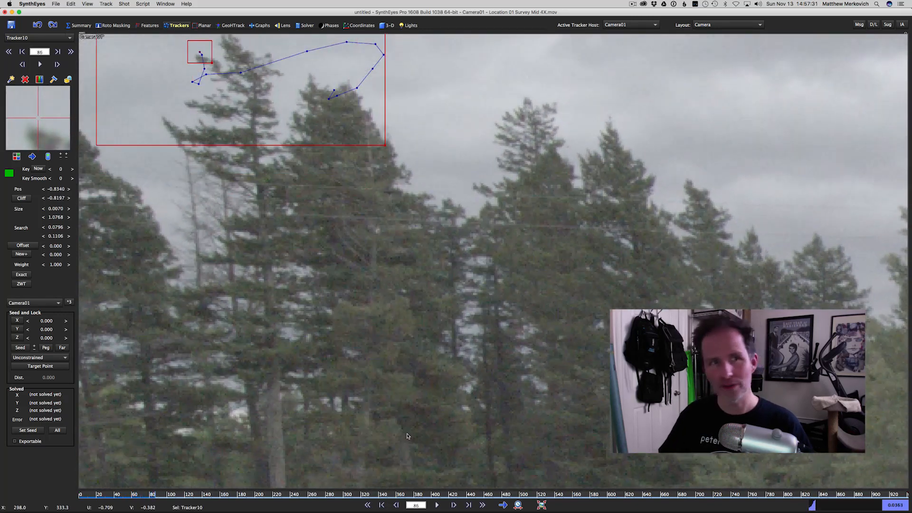
middle_drag(292, 229, 483, 316)
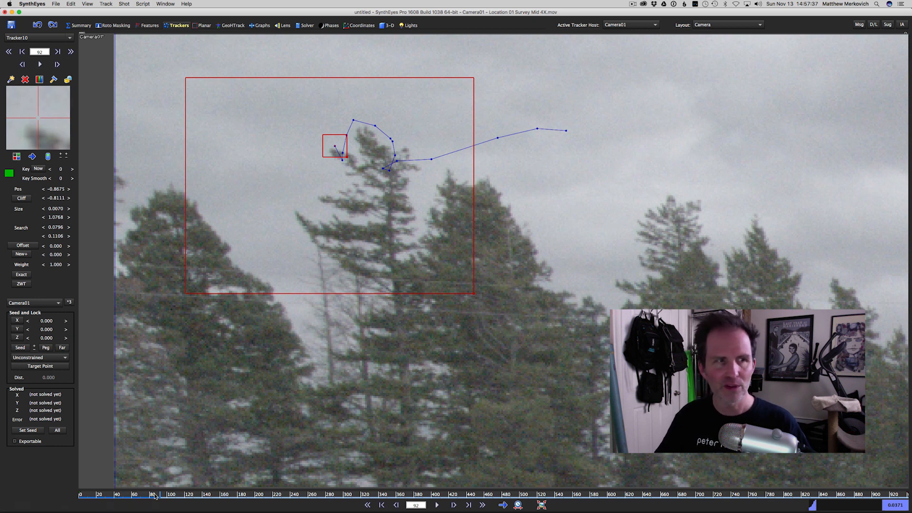
- Scrub back through frames 80, 42 and 31 toward the start to review the treetop tracker's path and search area
mouse_move(156, 496)
mouse_down()
mouse_move(118, 496)
mouse_move(150, 498)
mouse_up()
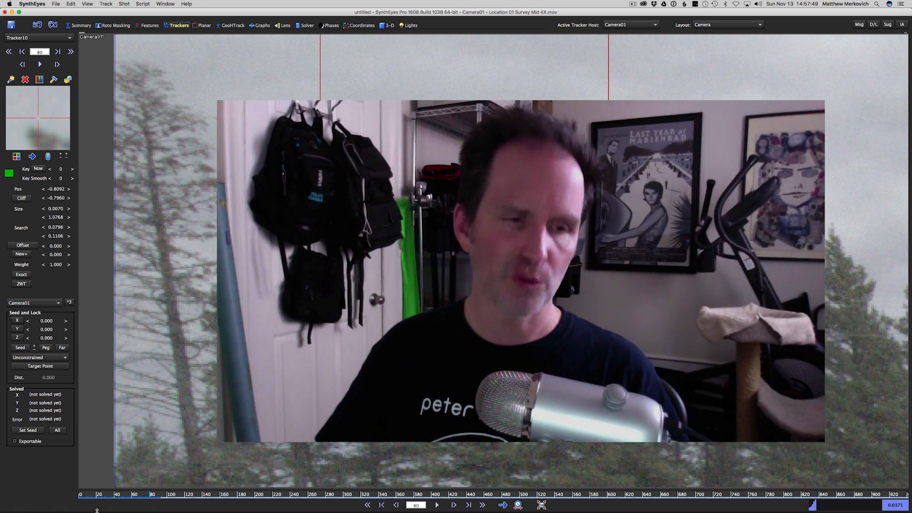
click(117, 495)
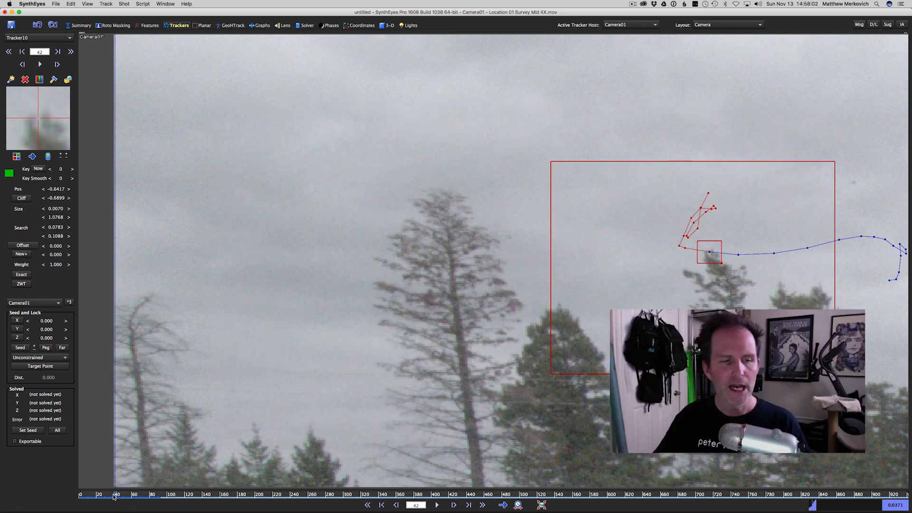
click(108, 498)
drag(108, 497, 107, 497)
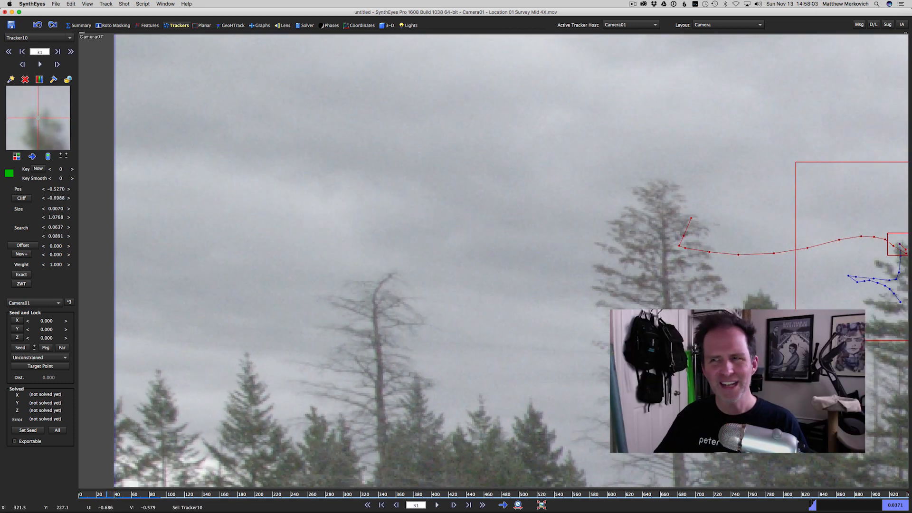
middle_drag(718, 307, 239, 288)
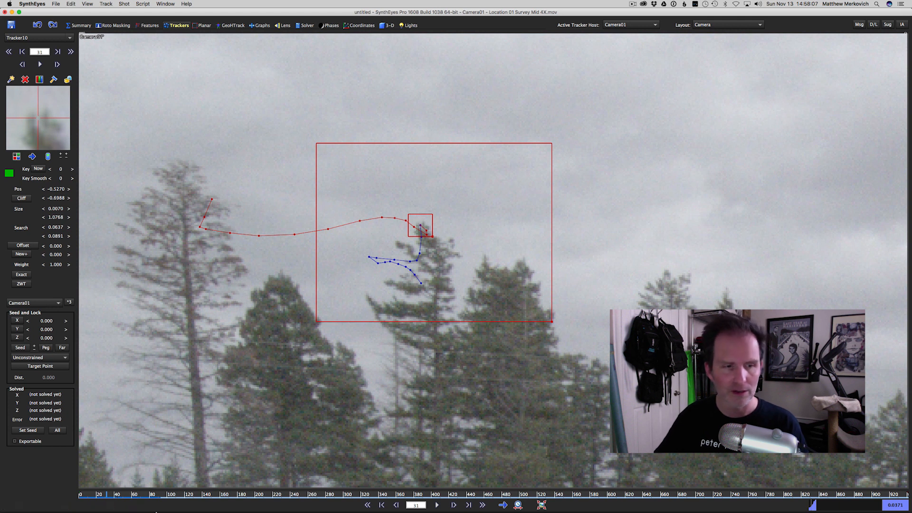
drag(108, 497, 81, 500)
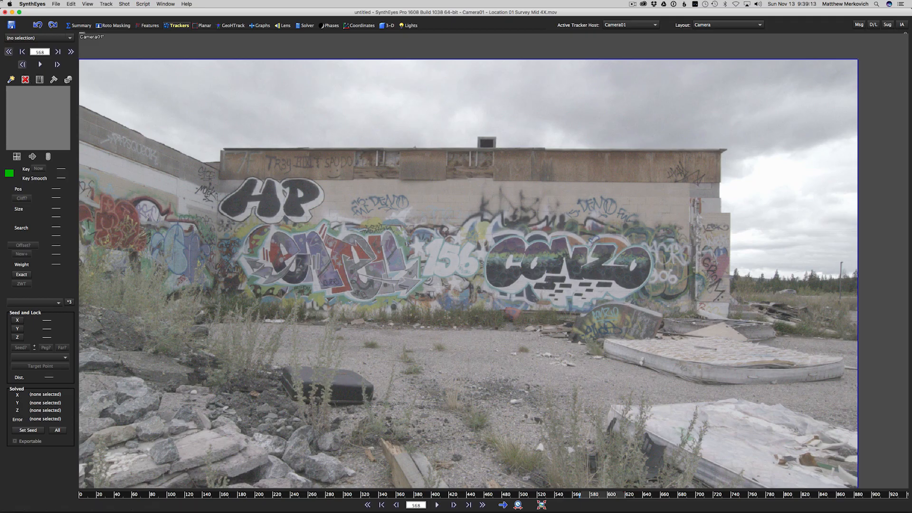
- In the Planar room, create a planar tracker covering the graffiti wall on frame 568
click(203, 27)
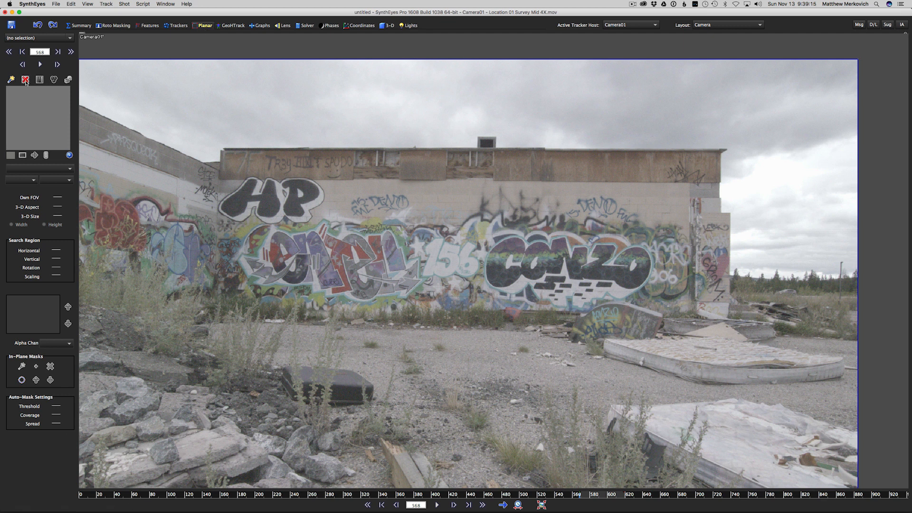
click(10, 80)
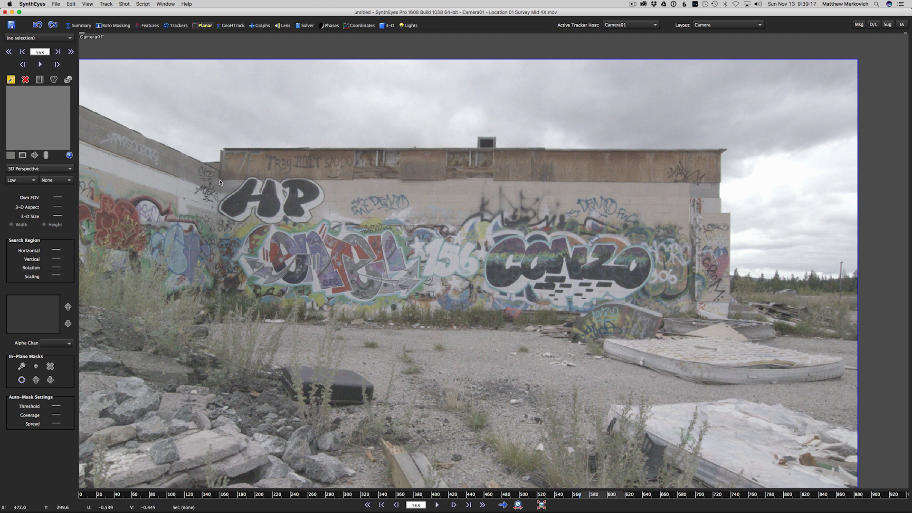
drag(220, 182, 216, 309)
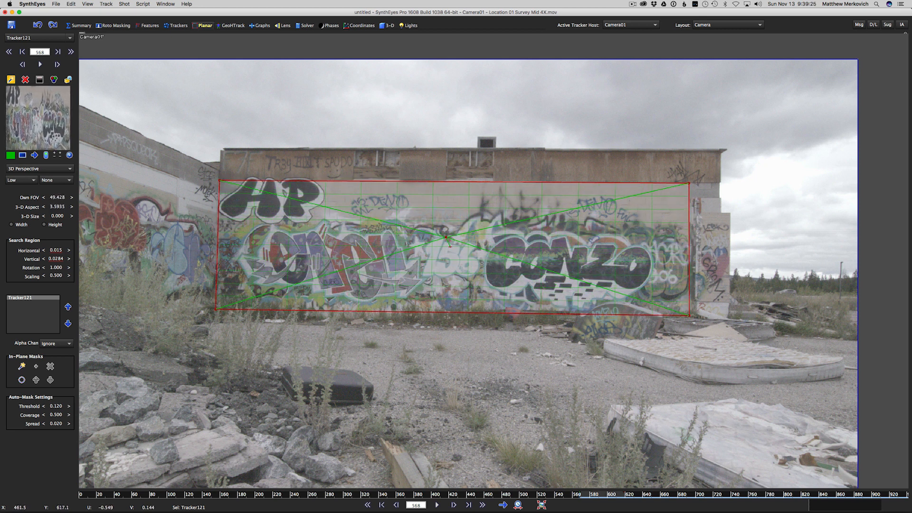
- Track the graffiti wall's planar tracker forward to frame 619 and delete it
click(436, 505)
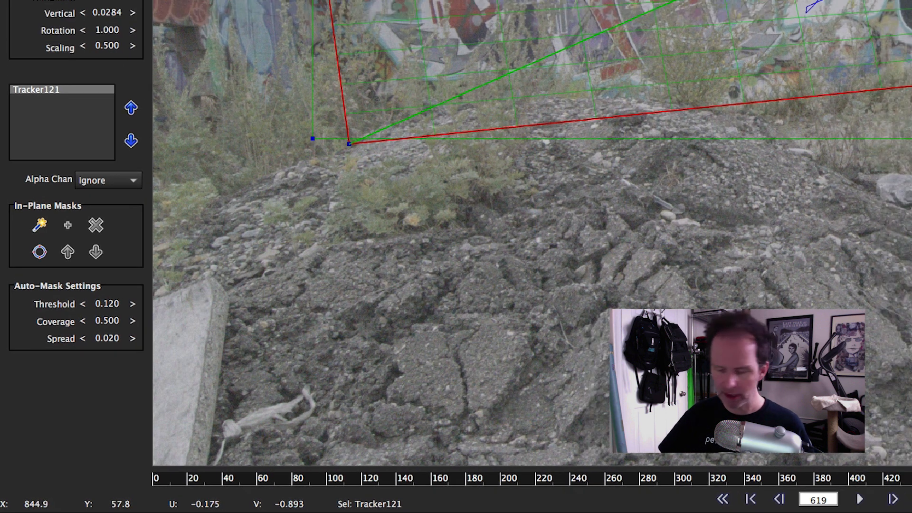
key(Delete)
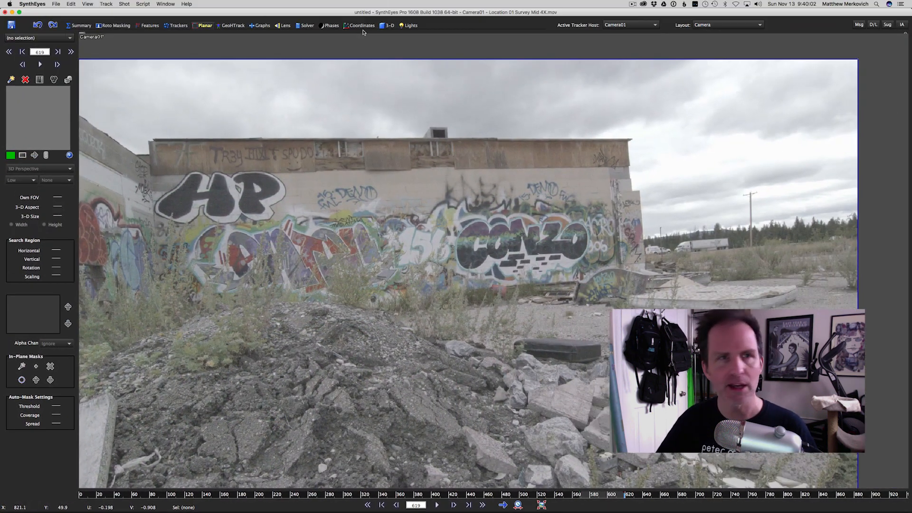